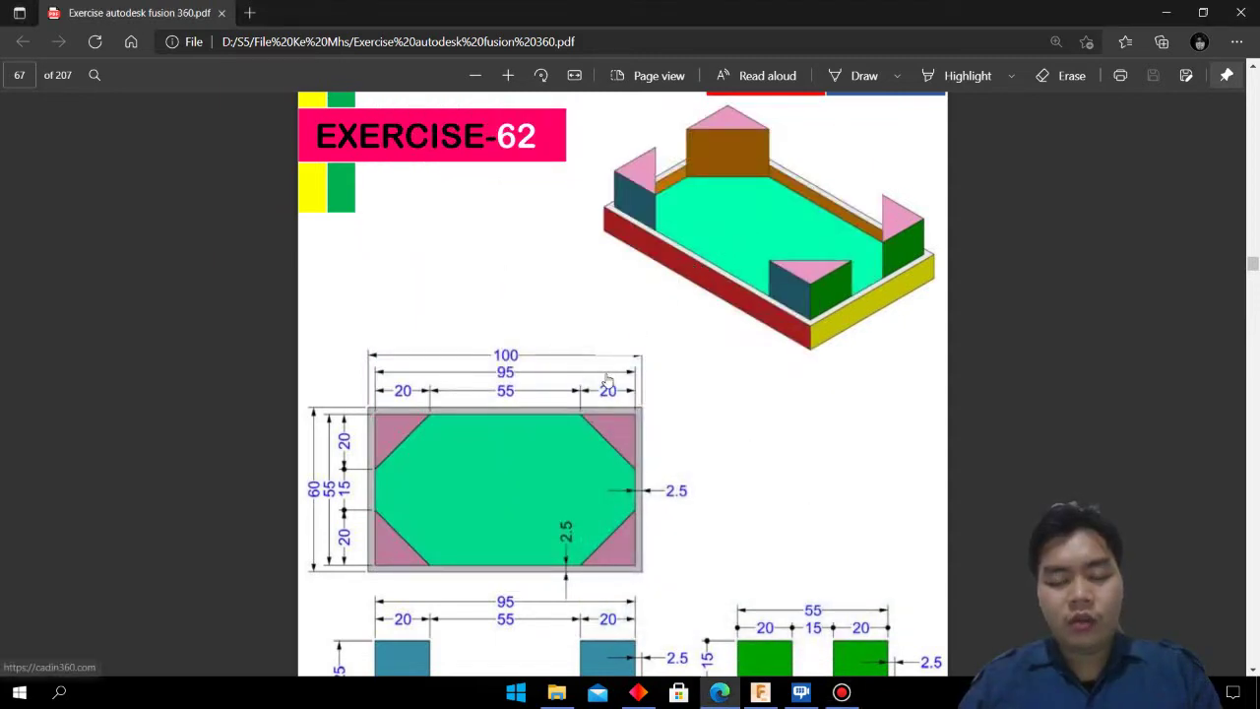
Start a new sketch on the top plane
{"action": "scroll", "coordinate": [607, 381], "scroll_direction": "down", "scroll_amount": 2}
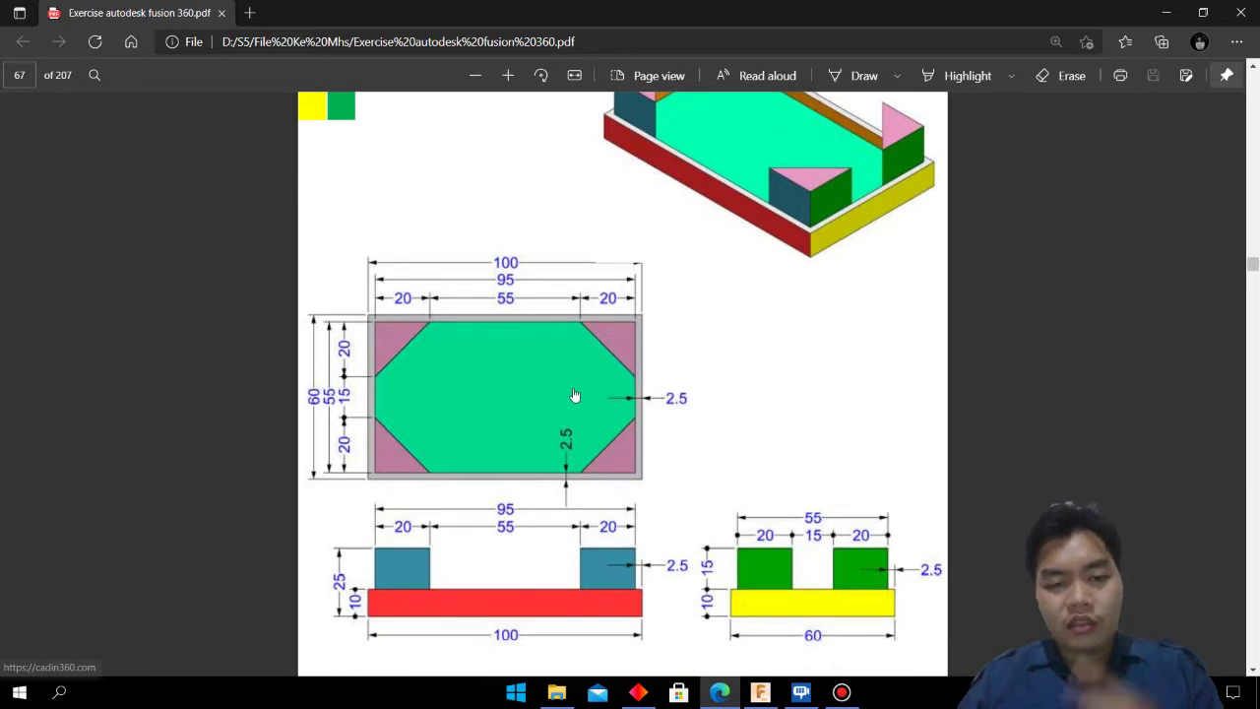
{"action": "scroll", "coordinate": [577, 394], "scroll_direction": "up", "scroll_amount": 4}
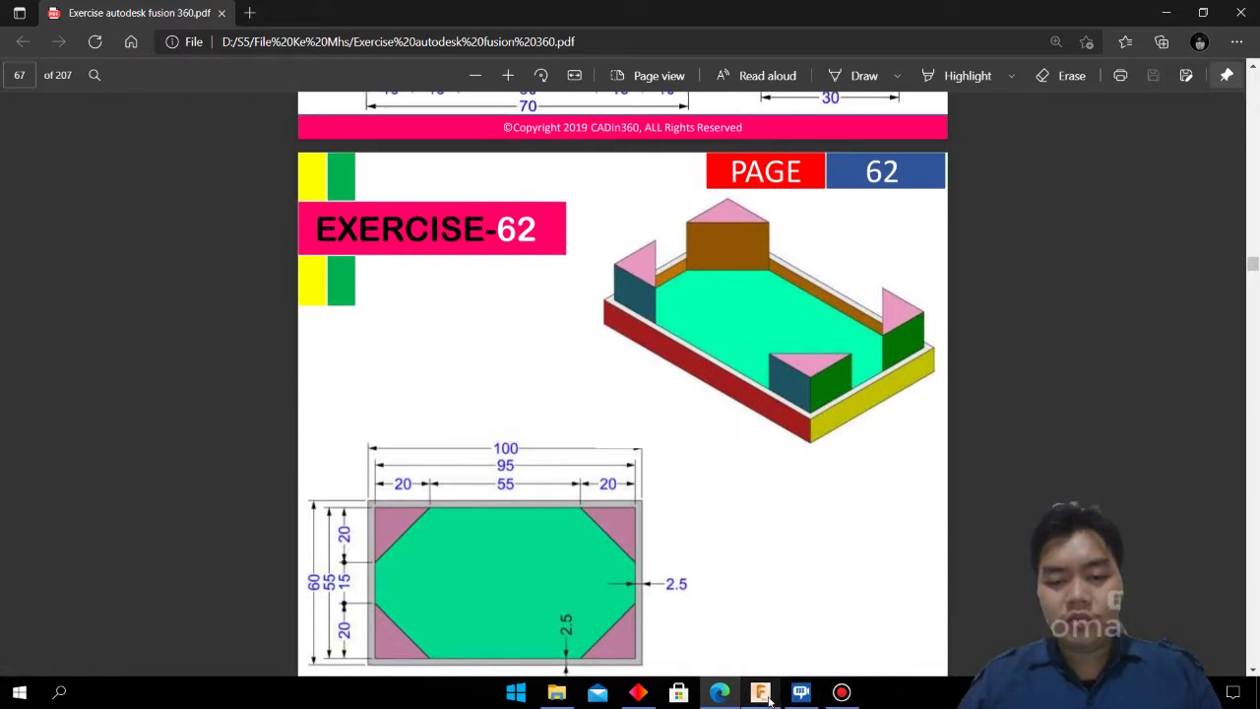
{"action": "scroll", "coordinate": [592, 465], "scroll_direction": "down", "scroll_amount": 2}
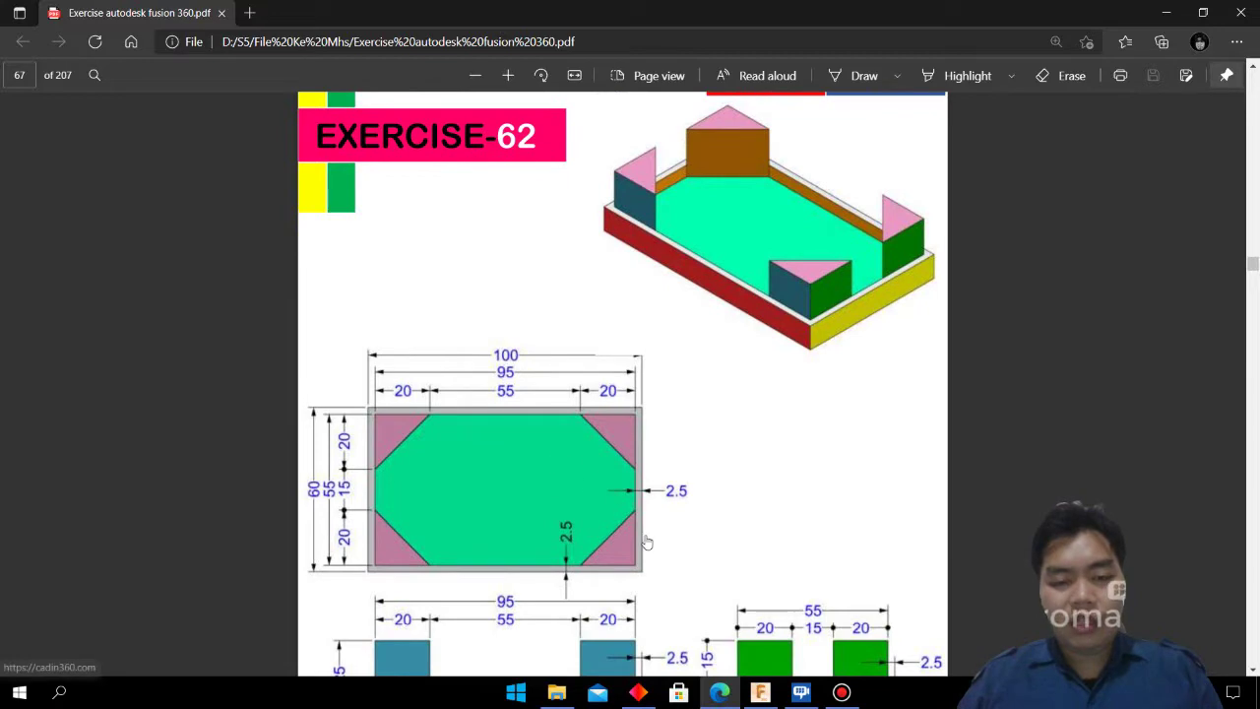
{"action": "left_click", "coordinate": [761, 692]}
{"action": "left_click", "coordinate": [99, 69]}
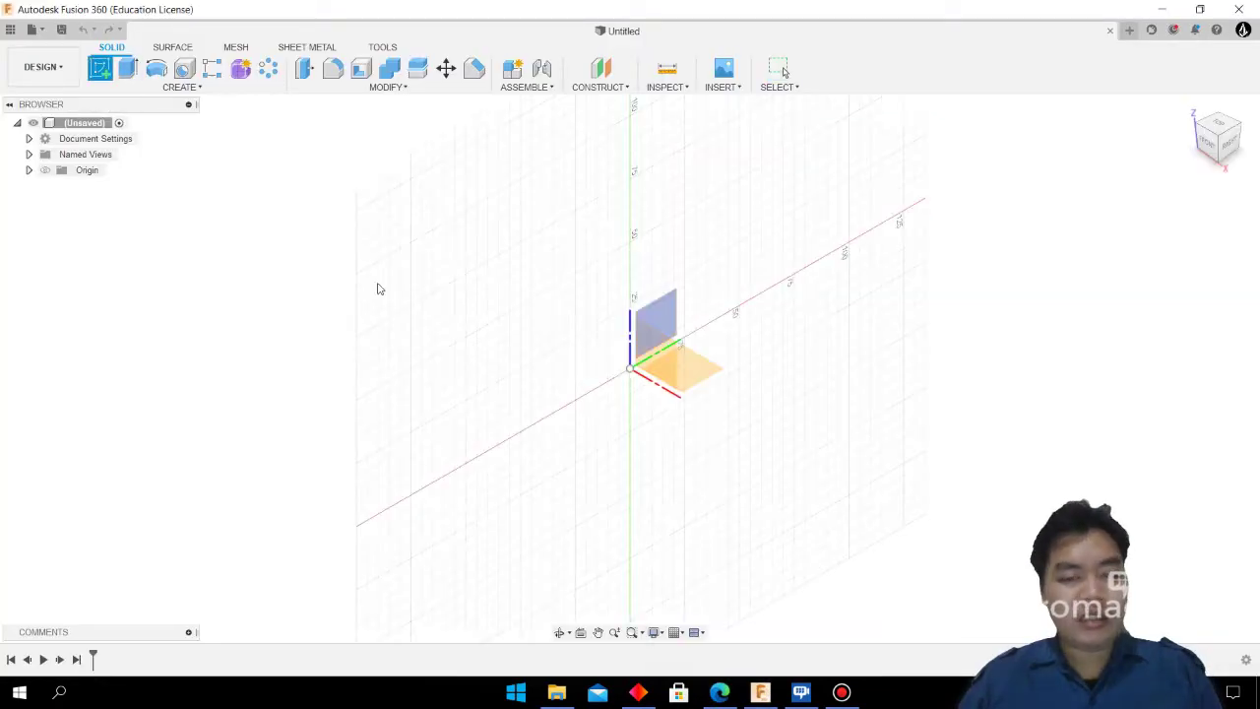
{"action": "left_click", "coordinate": [669, 363]}
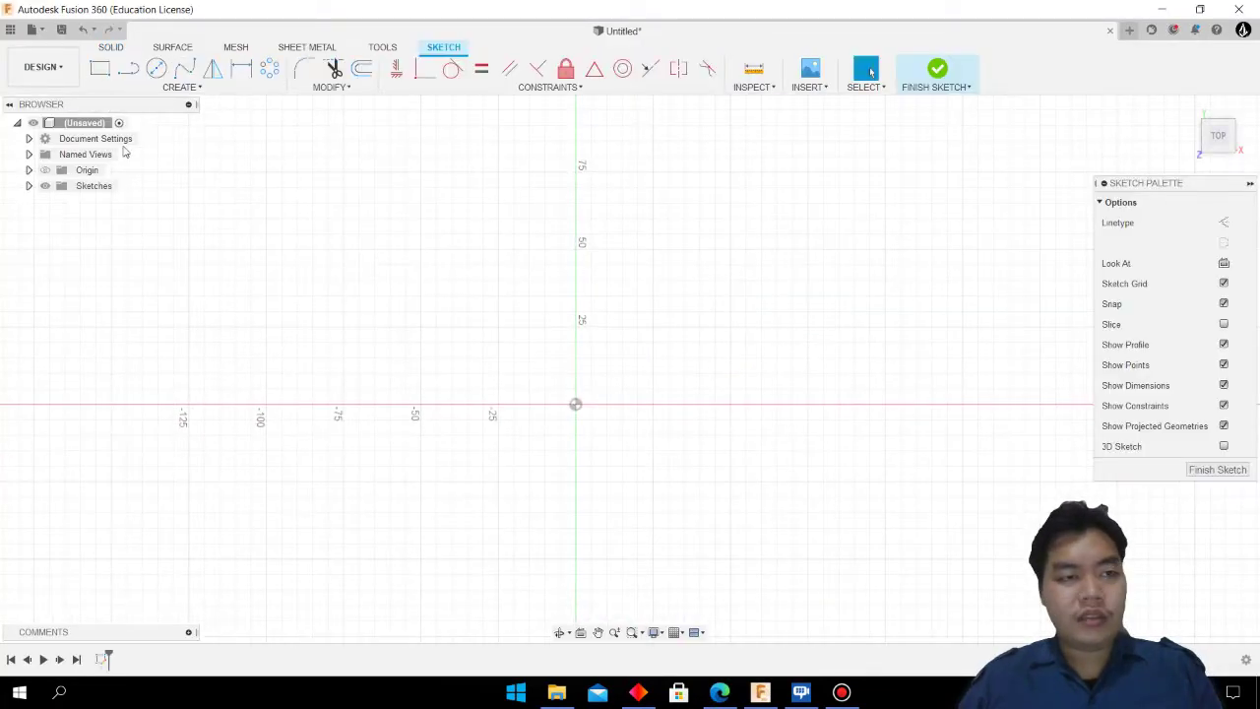
Draw a 100 × 60 mm center rectangle centred on the origin
{"action": "left_click", "coordinate": [155, 88]}
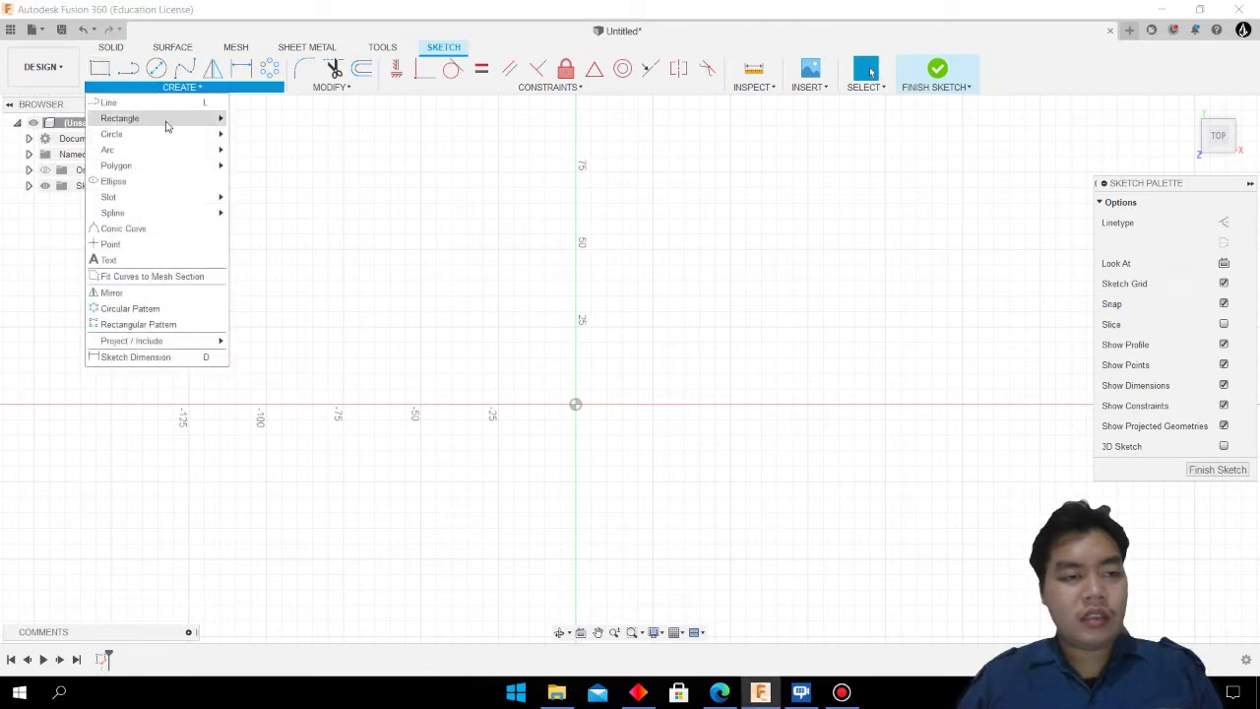
{"action": "mouse_move", "coordinate": [121, 118]}
{"action": "left_click", "coordinate": [249, 142]}
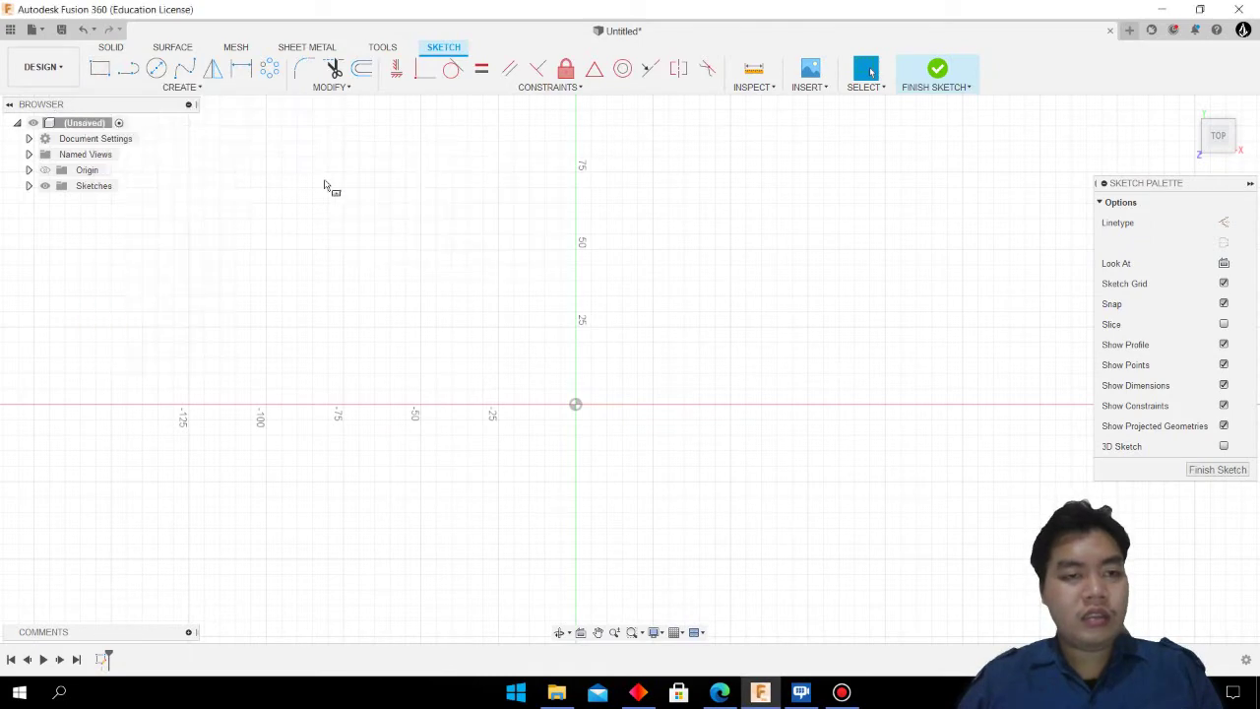
{"action": "left_click", "coordinate": [575, 408]}
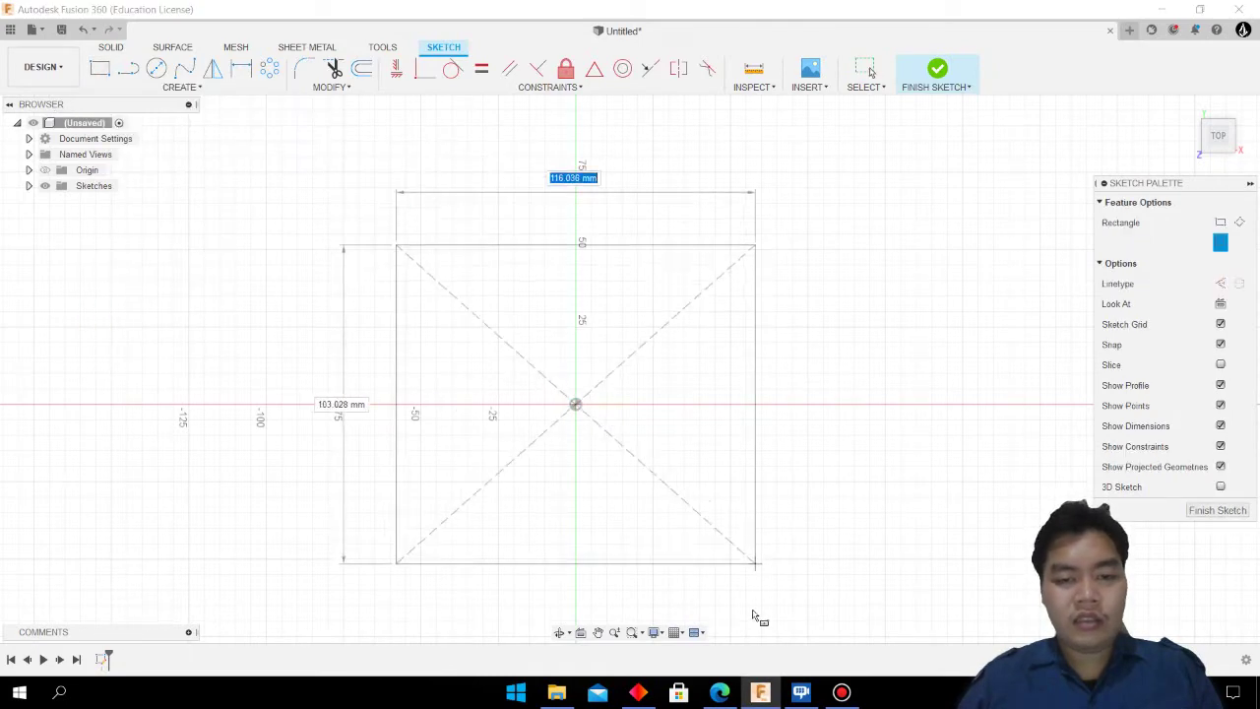
{"action": "left_click", "coordinate": [720, 692]}
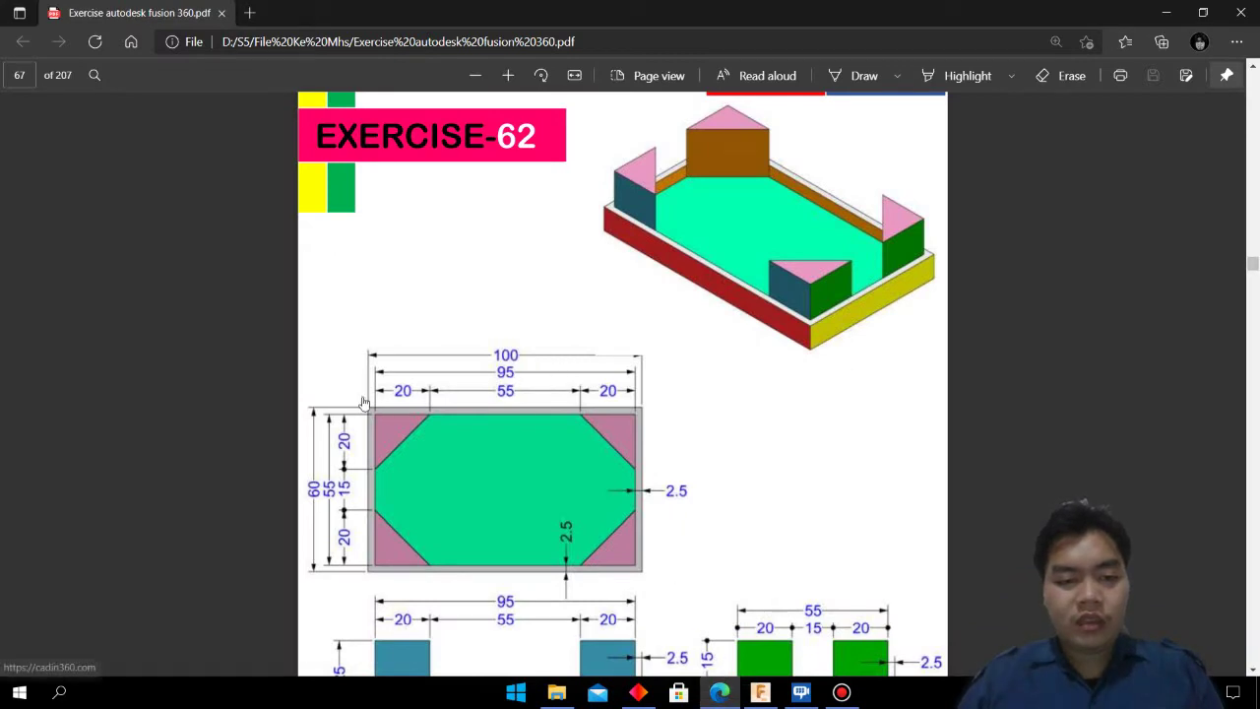
{"action": "scroll", "coordinate": [340, 531], "scroll_direction": "down", "scroll_amount": 2}
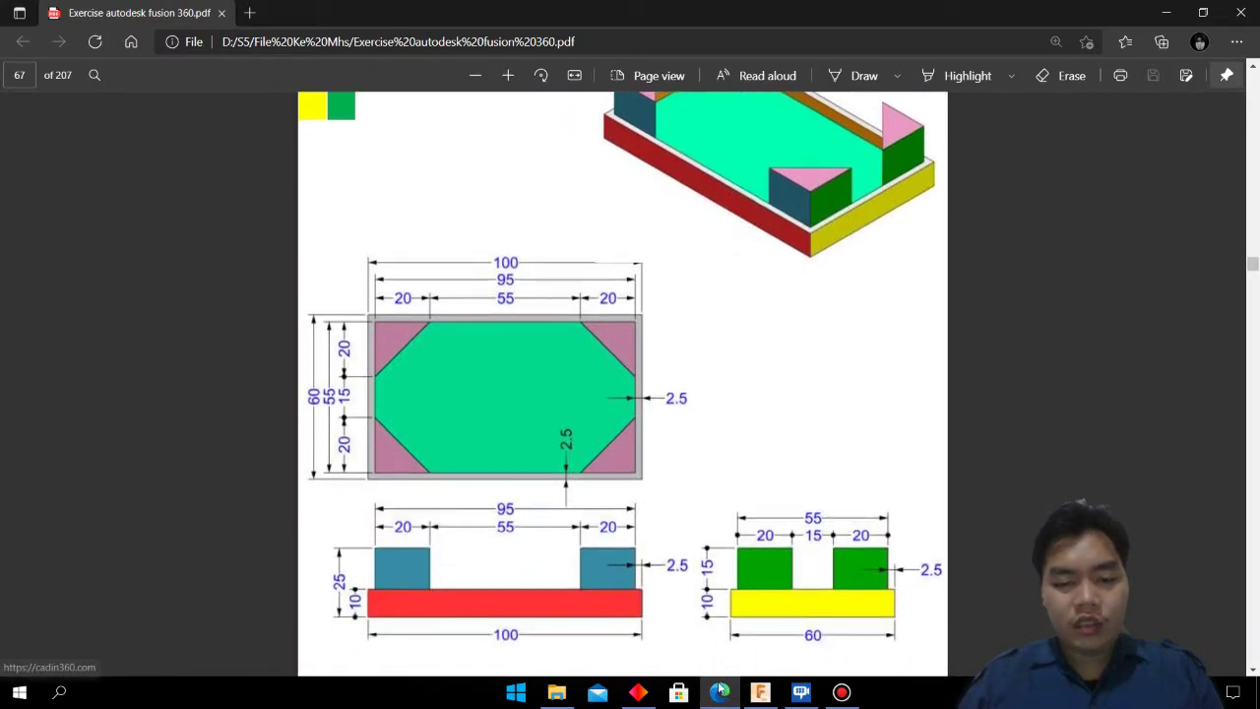
{"action": "left_click", "coordinate": [761, 693]}
{"action": "type", "text": "100"}
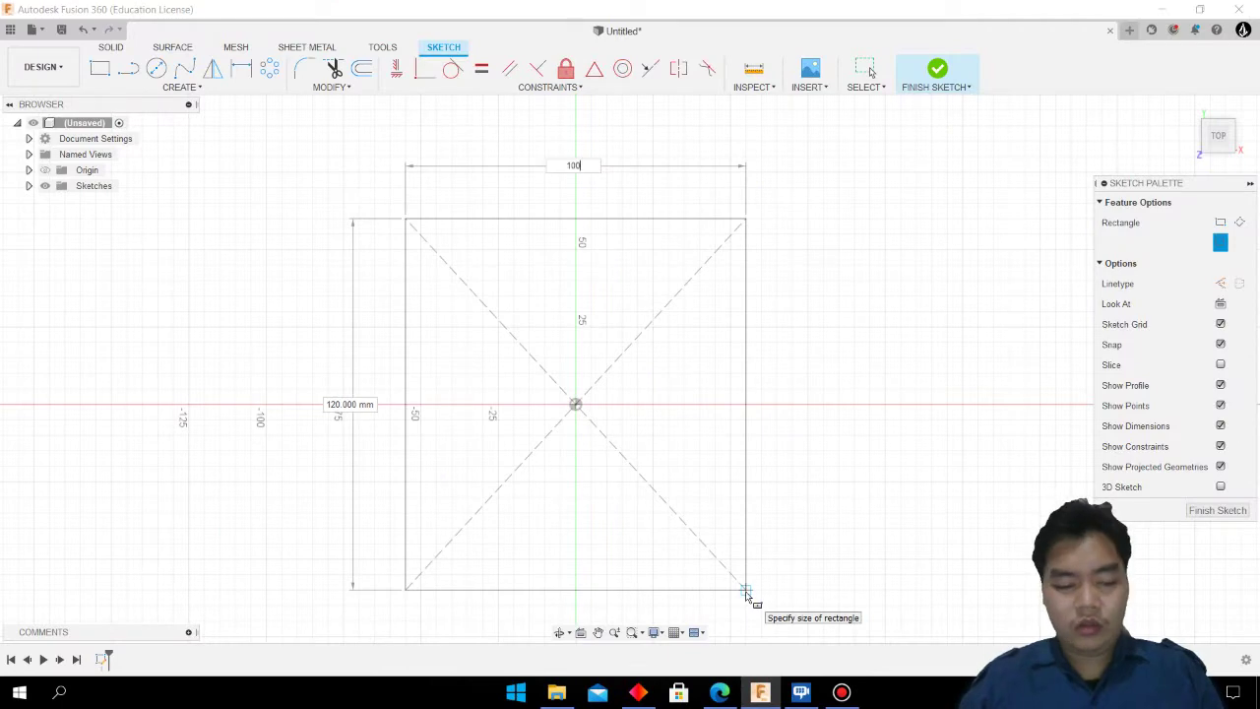
{"action": "key", "text": "Tab"}
{"action": "type", "text": "60"}
{"action": "key", "text": "Return"}
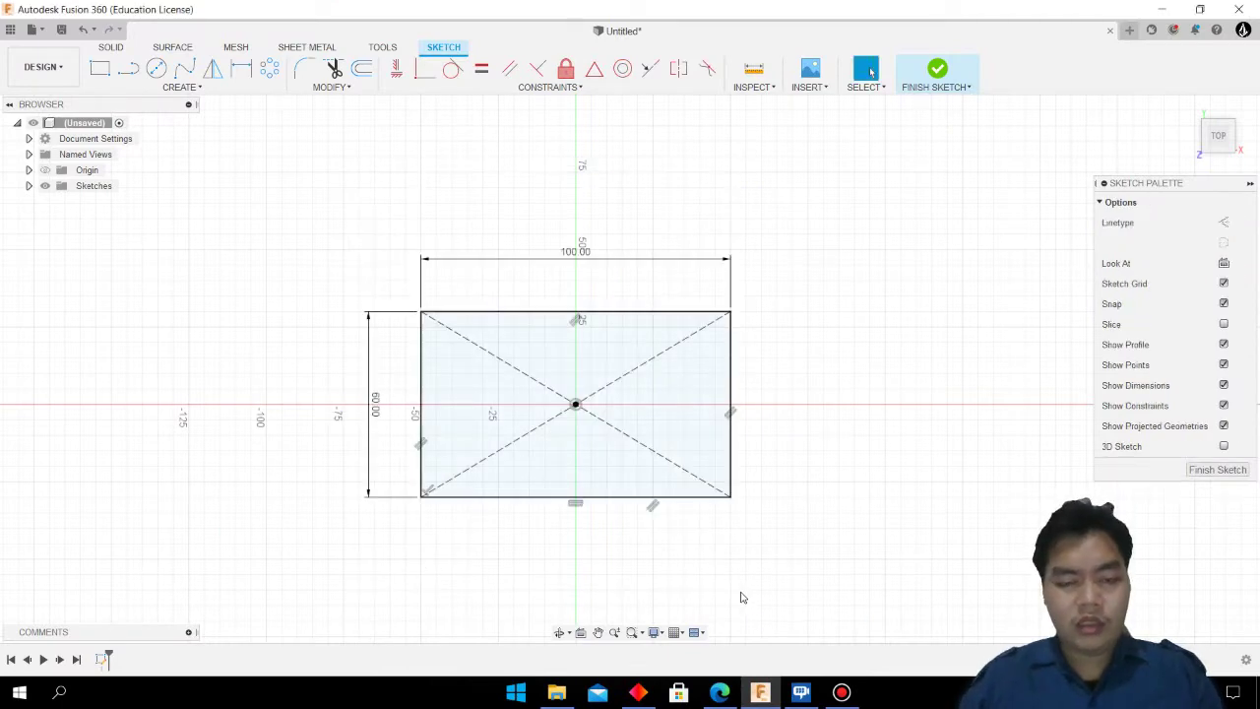
Delete the rectangle's two diagonal construction lines
{"action": "left_click", "coordinate": [561, 398]}
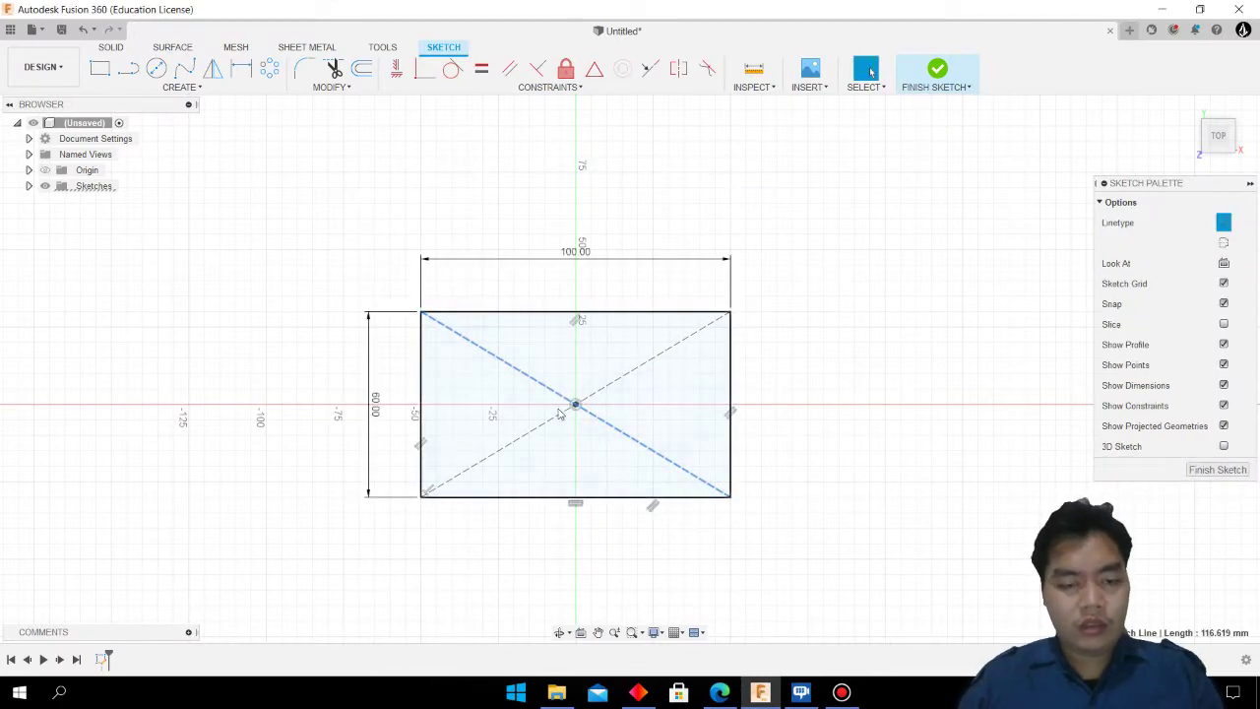
{"action": "left_click", "coordinate": [542, 428], "text": "shift"}
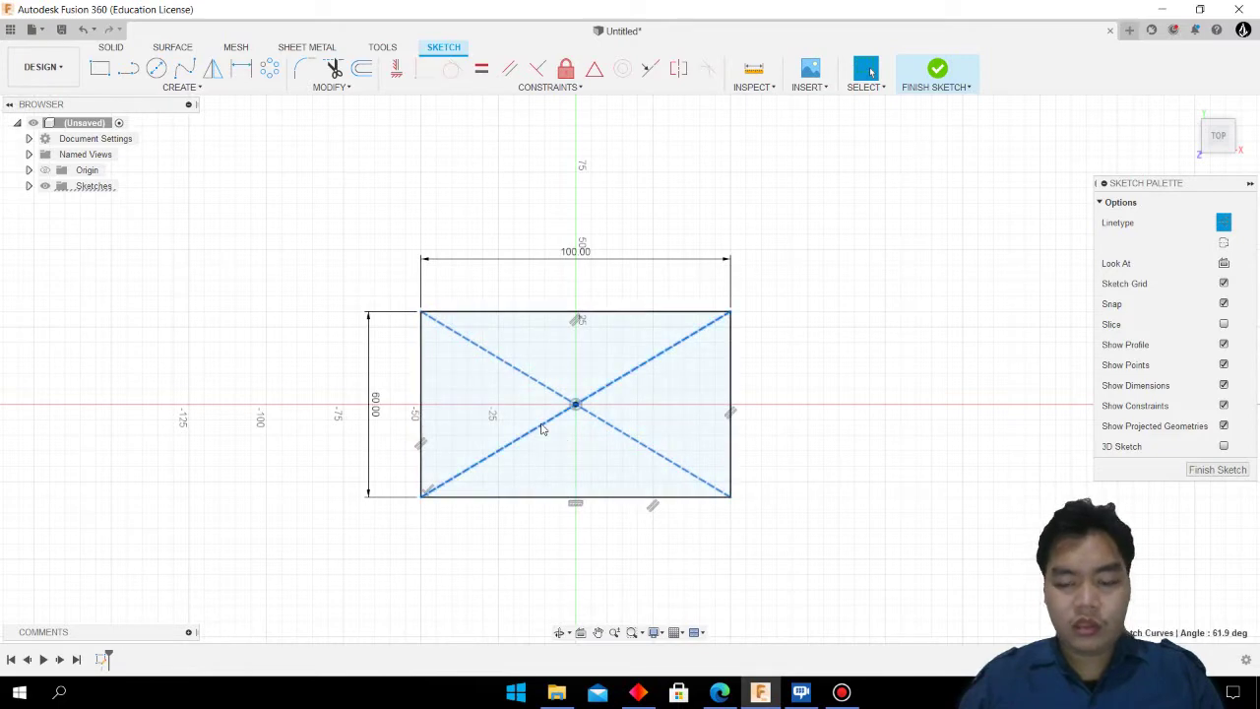
{"action": "key", "text": "Delete"}
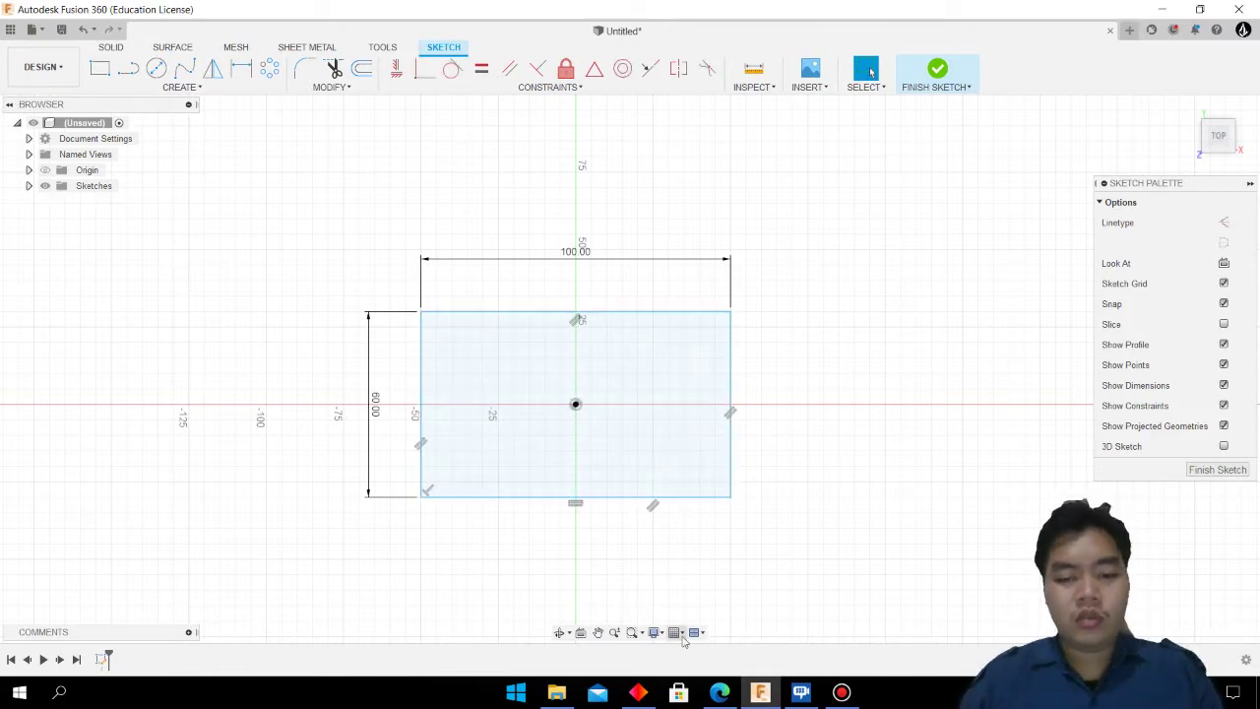
{"action": "left_click", "coordinate": [720, 692]}
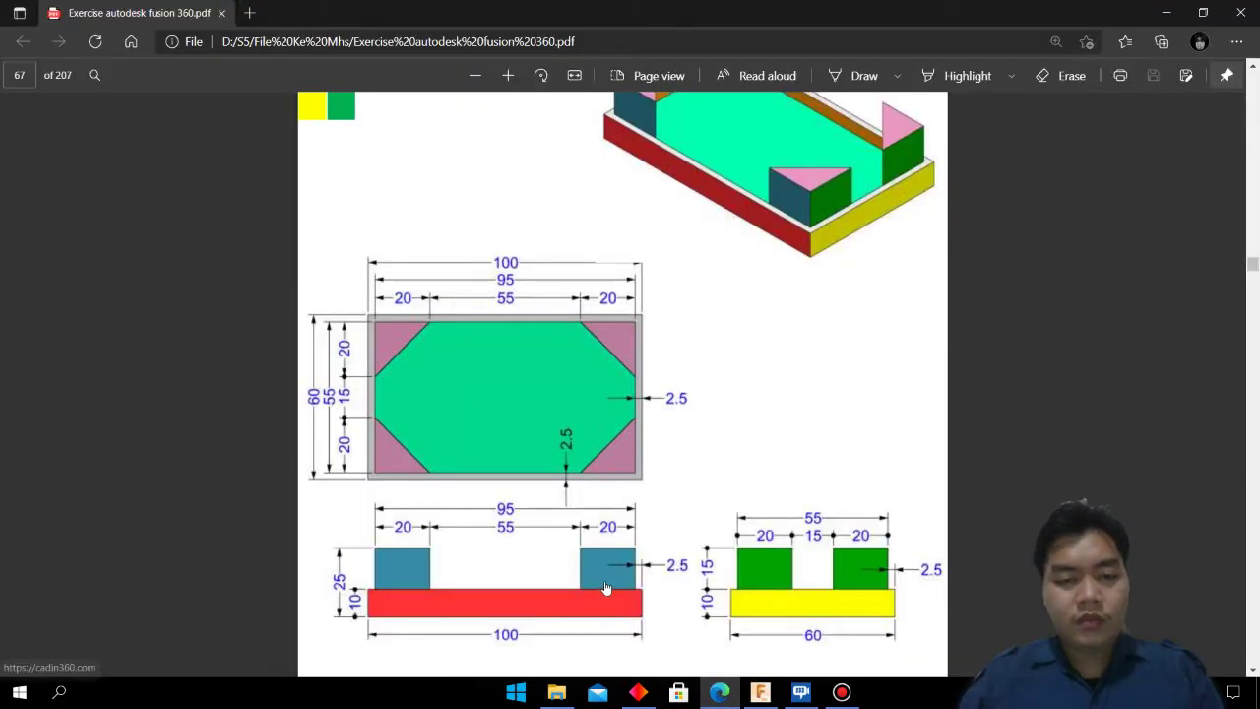
{"action": "left_click", "coordinate": [760, 689]}
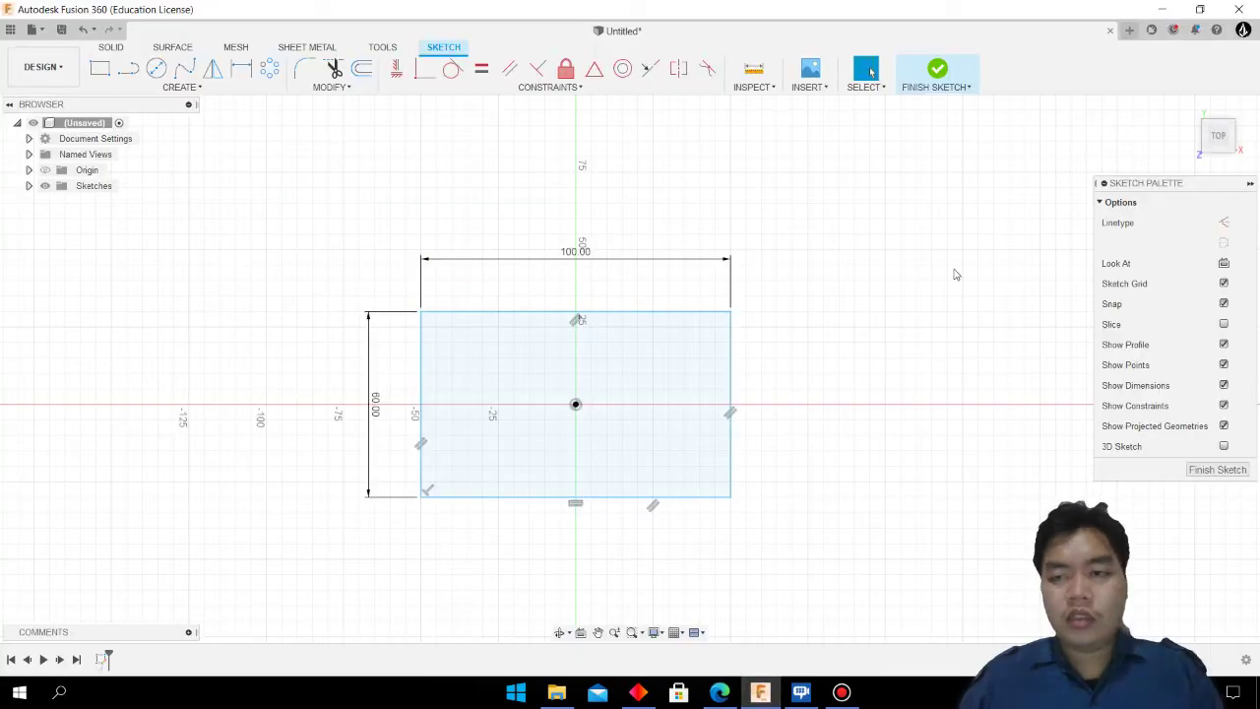
Finish the sketch and extrude the rectangle into a 10 mm thick box
{"action": "left_click", "coordinate": [939, 71]}
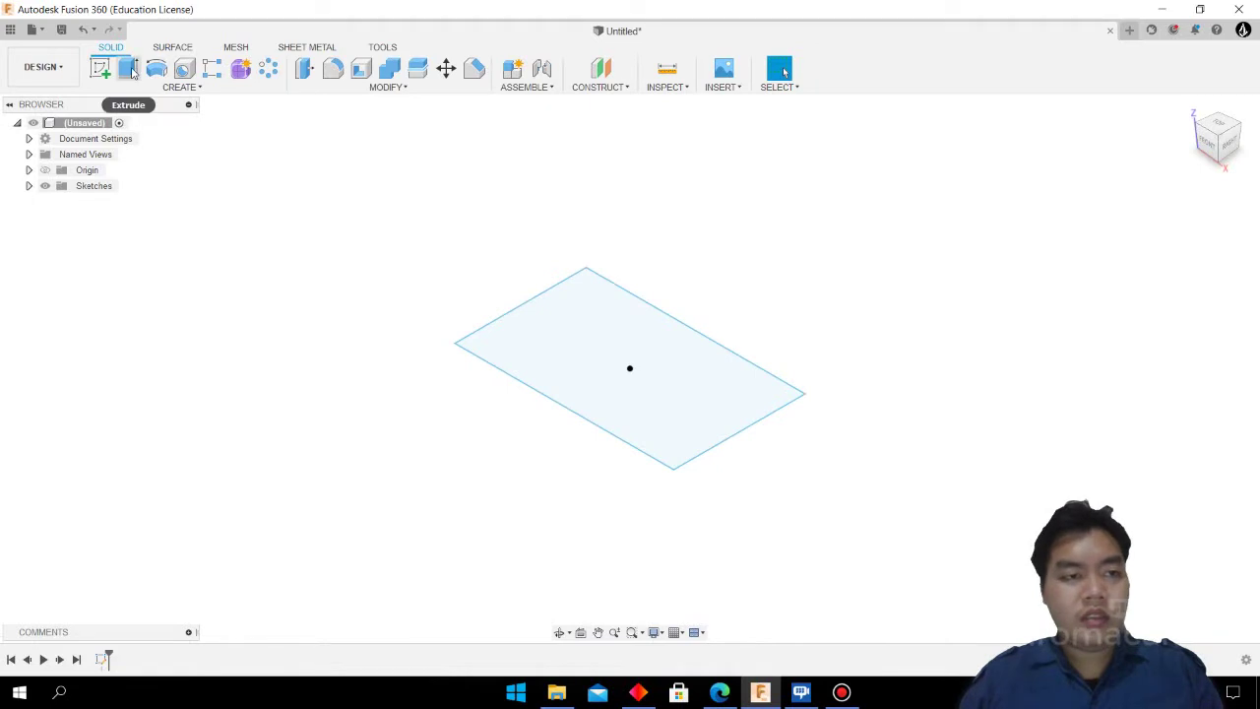
{"action": "left_click", "coordinate": [131, 70]}
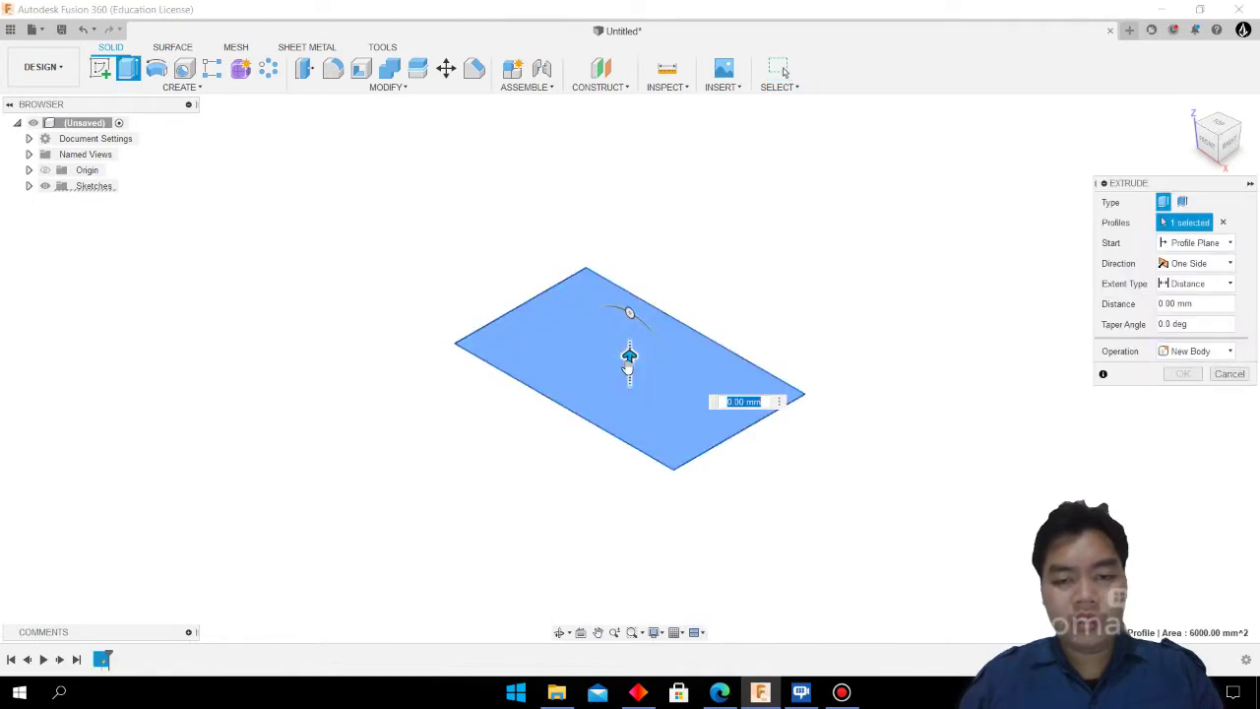
{"action": "left_click_drag", "start_coordinate": [630, 359], "coordinate": [625, 286]}
{"action": "type", "text": "10"}
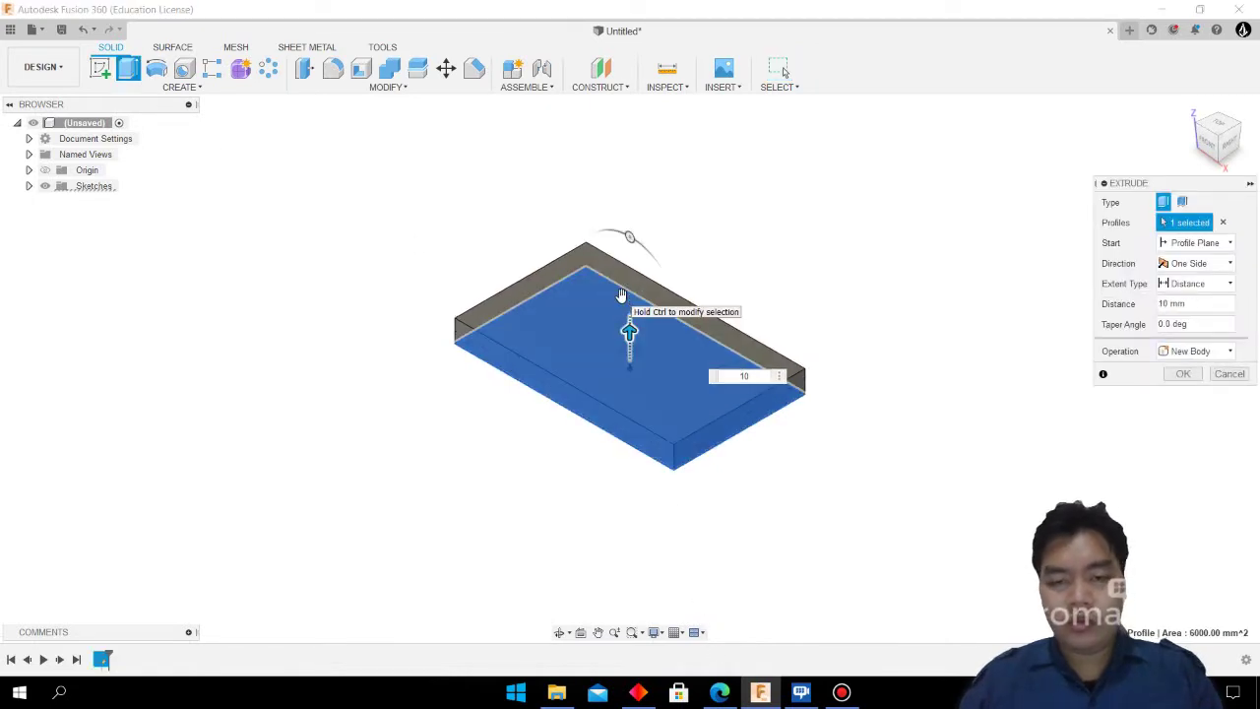
{"action": "key", "text": "Return"}
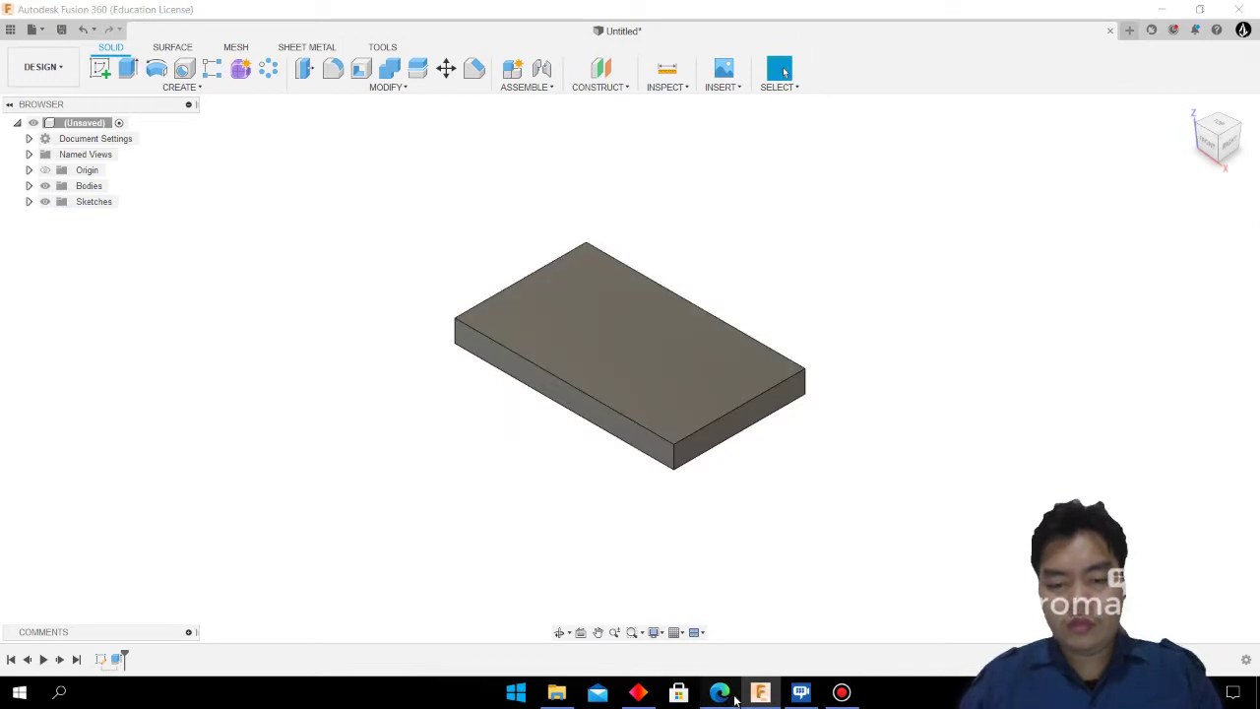
{"action": "left_click", "coordinate": [719, 692]}
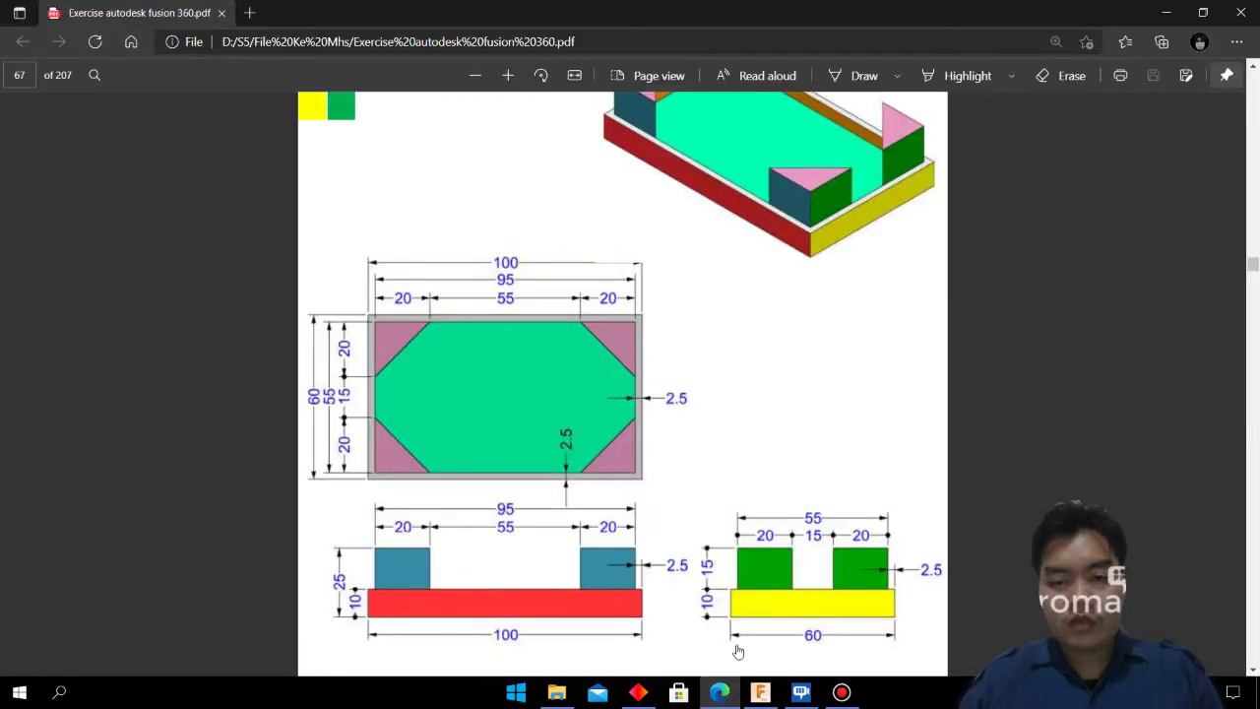
{"action": "left_click", "coordinate": [760, 693]}
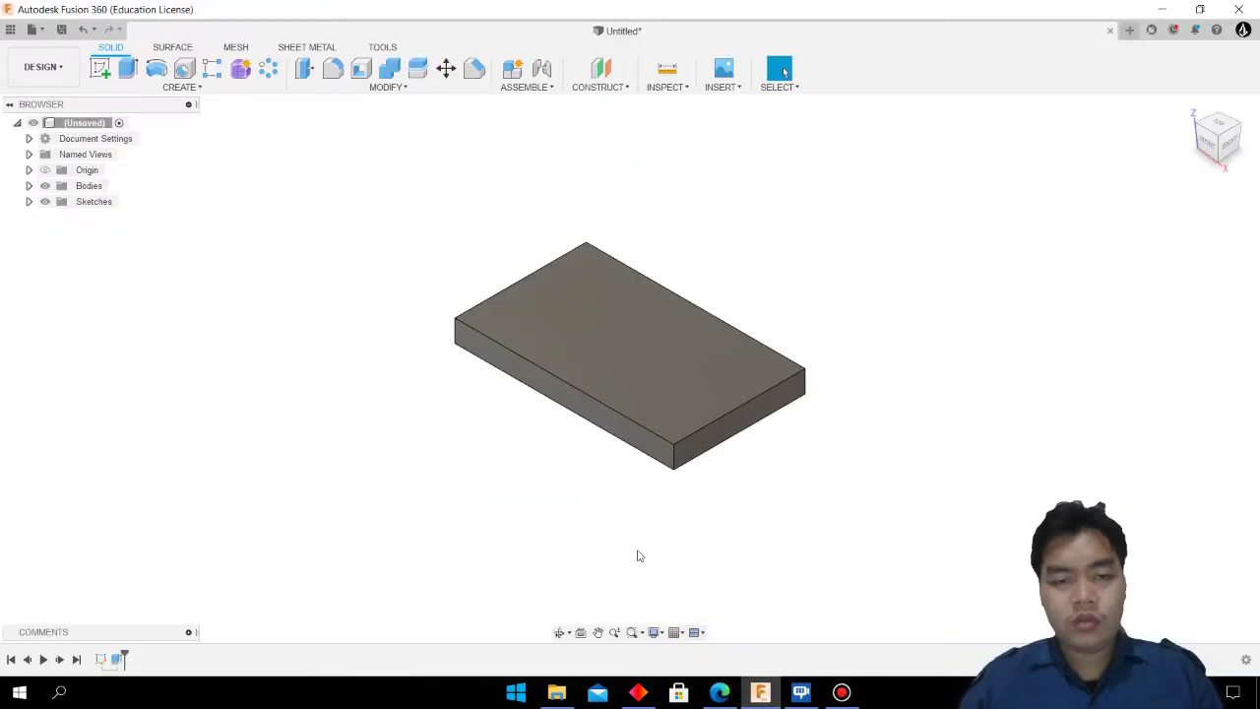
Shell the box inward 2.5 mm, leaving the top face open
{"action": "left_click", "coordinate": [360, 68]}
{"action": "left_click", "coordinate": [520, 334]}
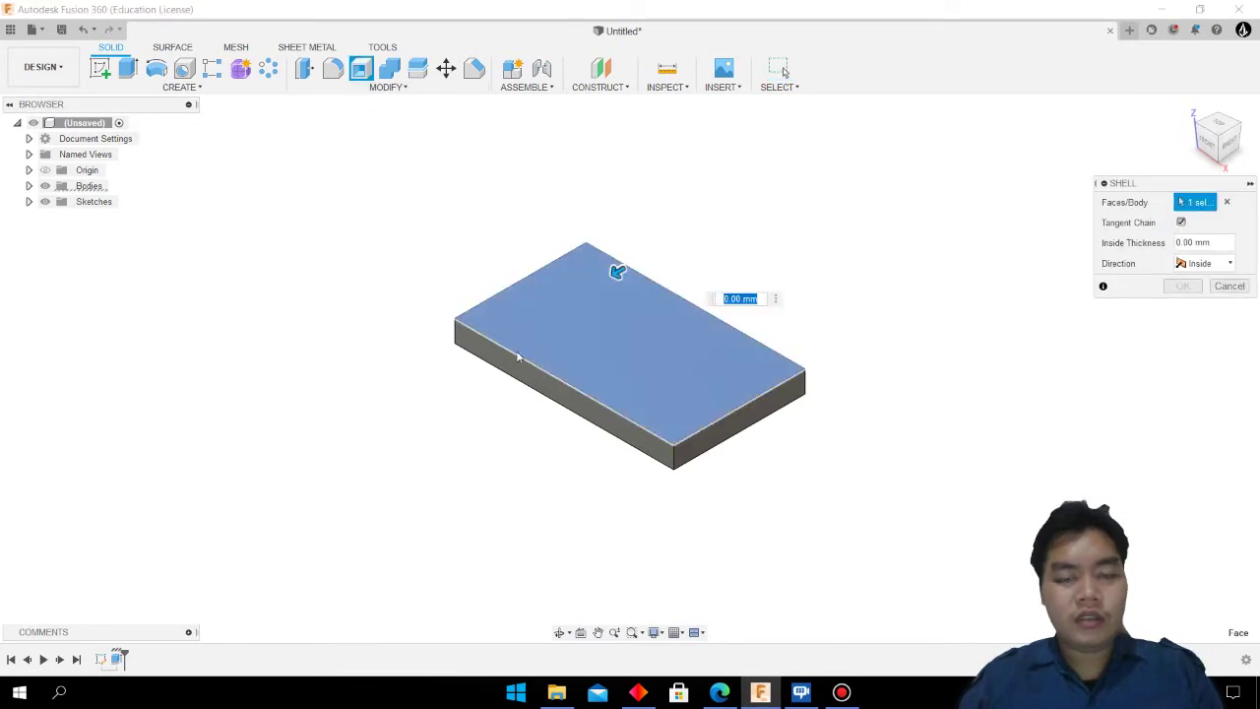
{"action": "type", "text": "2.5"}
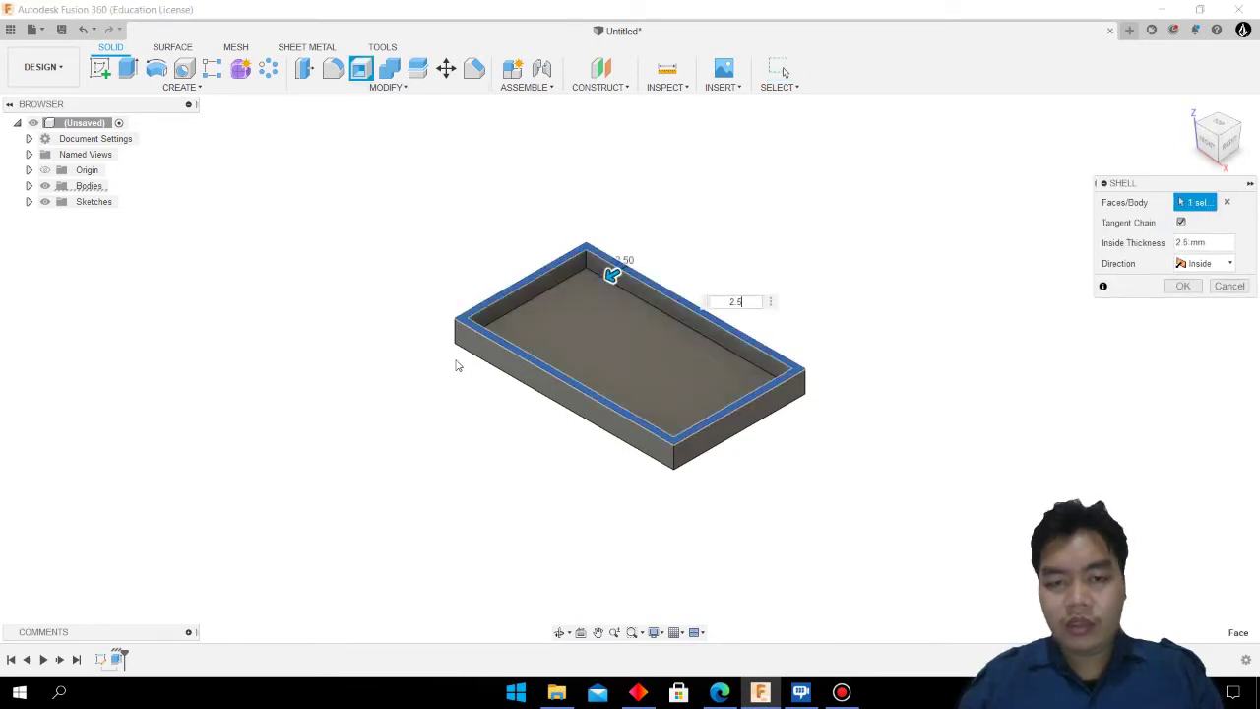
{"action": "key", "text": "Return"}
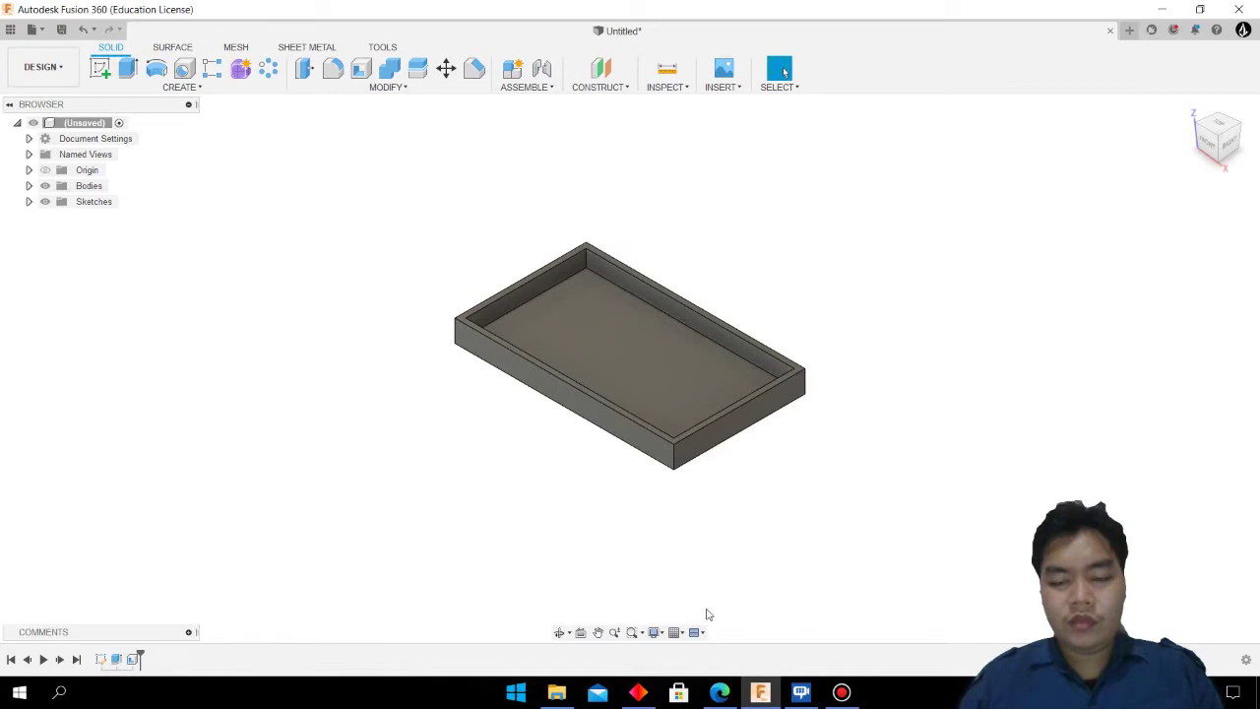
{"action": "left_click", "coordinate": [737, 695]}
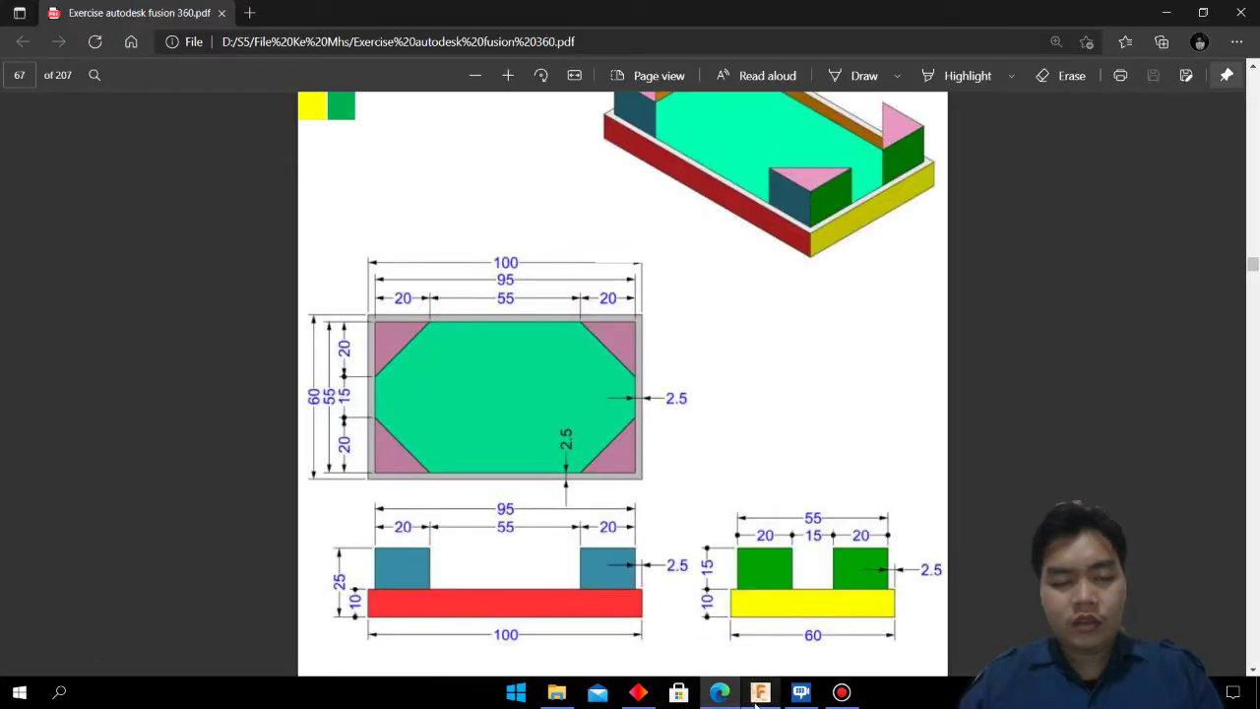
{"action": "mouse_move", "coordinate": [760, 693]}
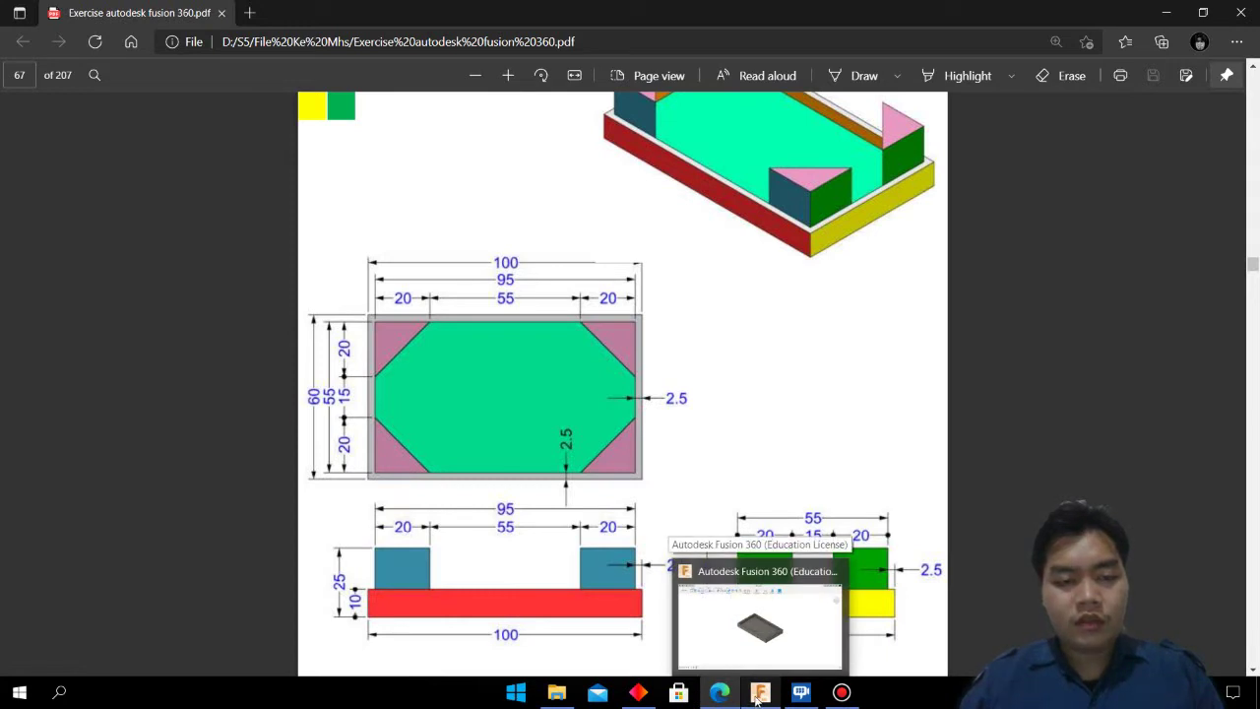
{"action": "left_click", "coordinate": [756, 695]}
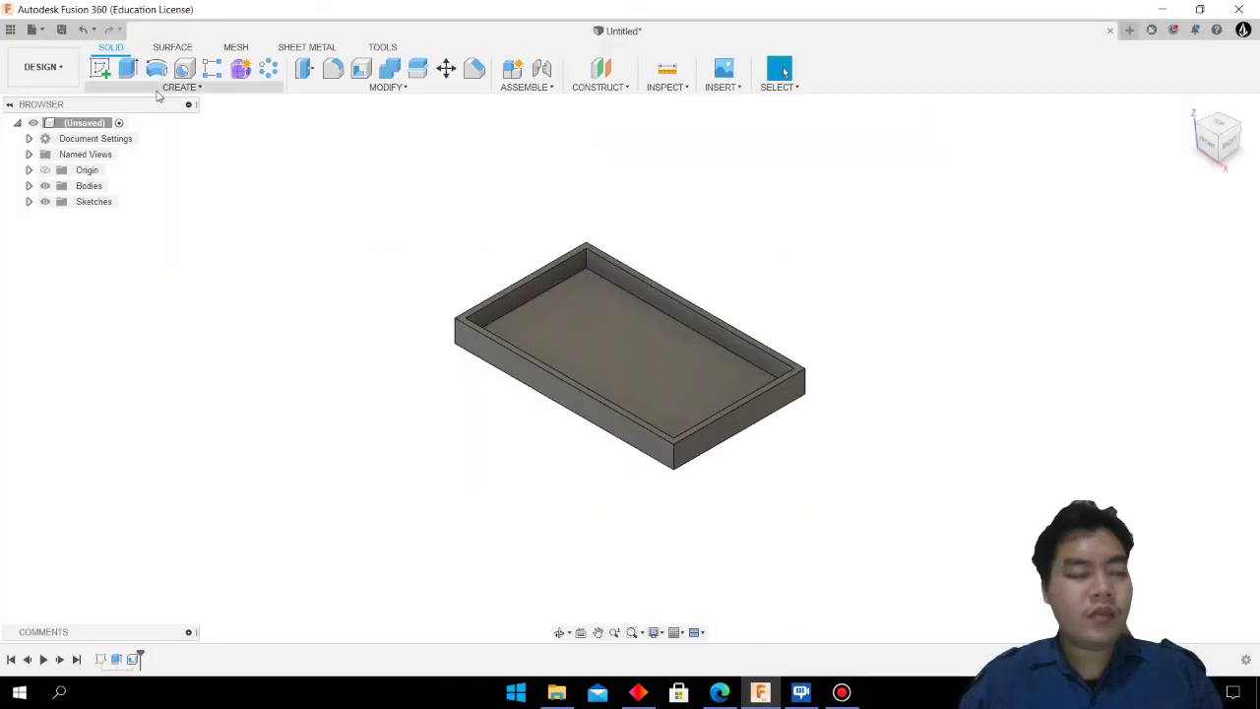
Start a sketch on the tray floor with a 20 mm line from the top-left inner corner
{"action": "left_click", "coordinate": [99, 68]}
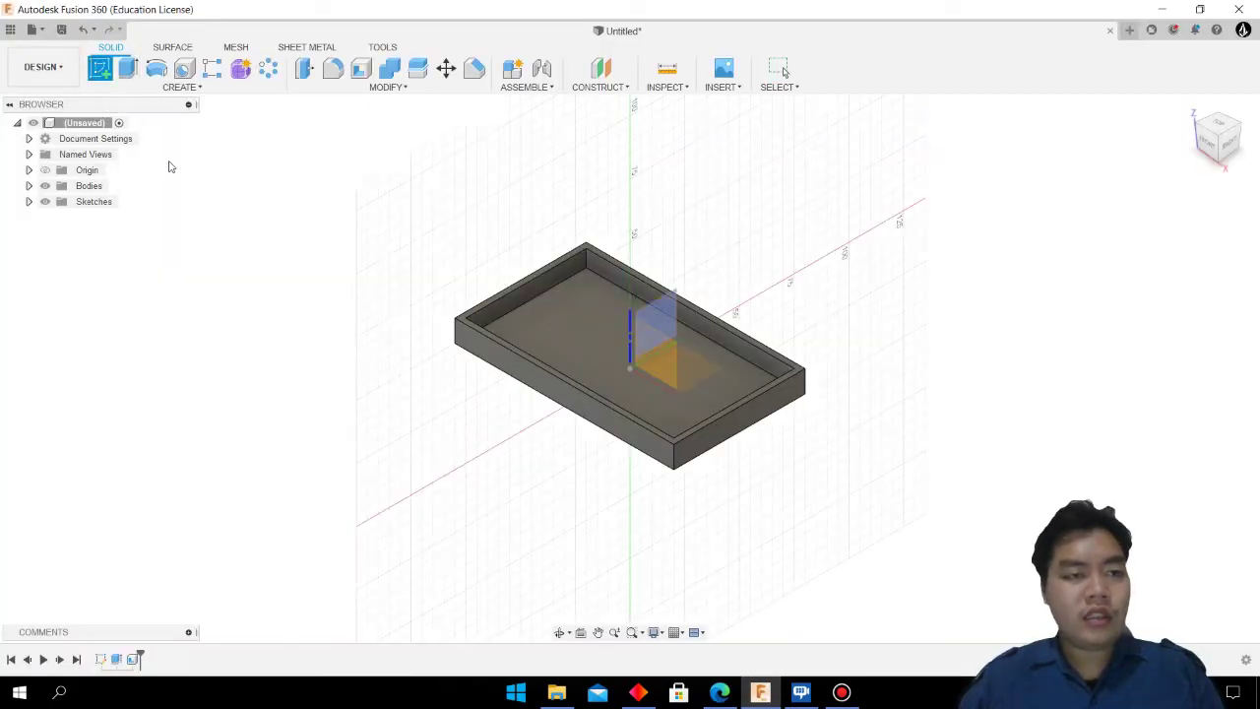
{"action": "left_click", "coordinate": [563, 350]}
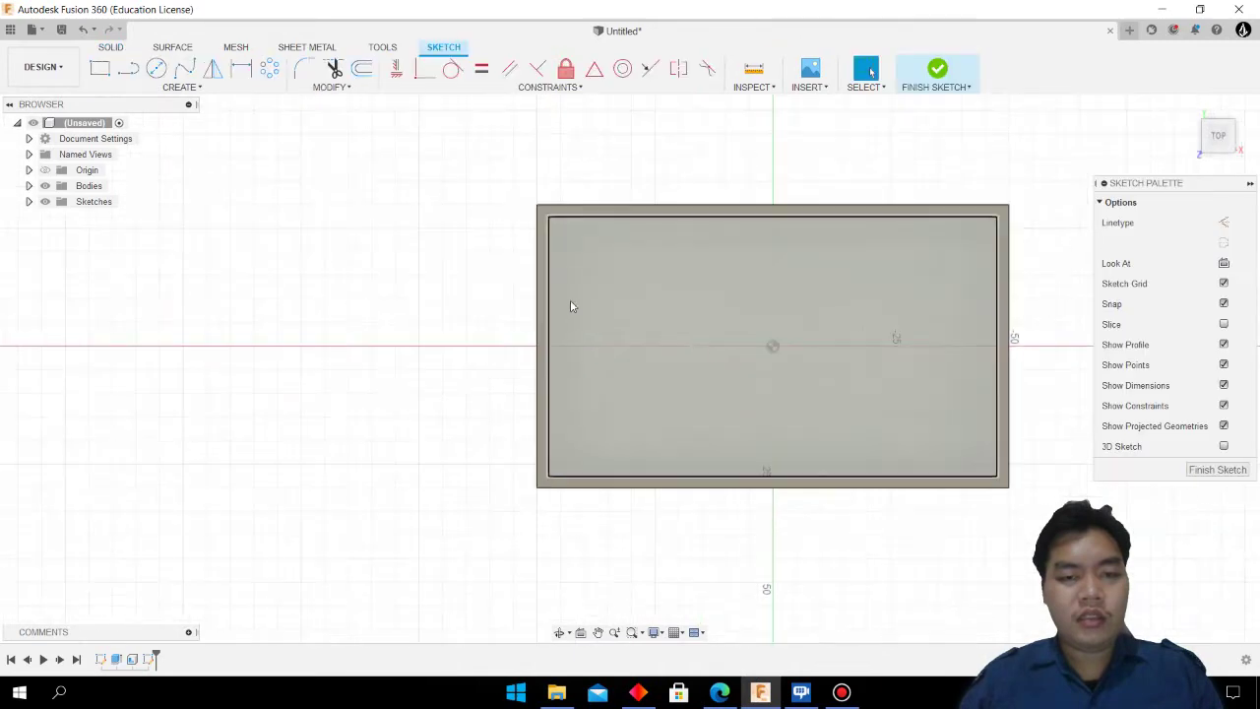
{"action": "left_click", "coordinate": [128, 68]}
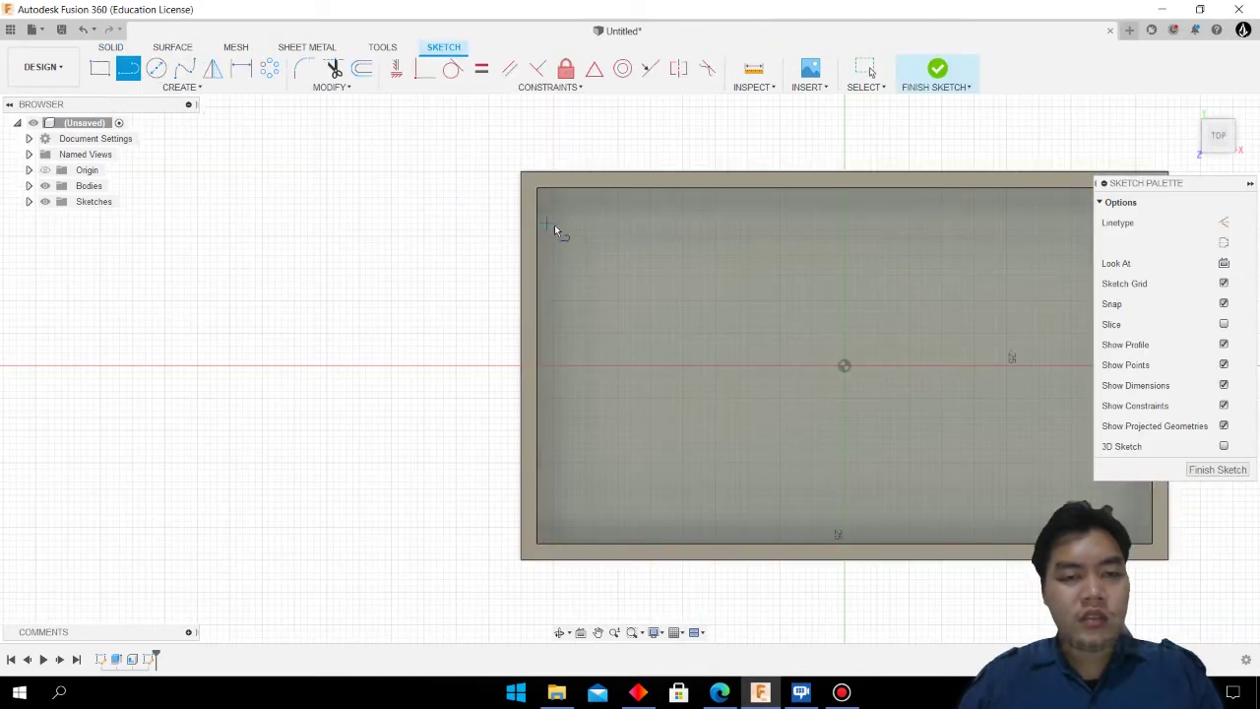
{"action": "left_click", "coordinate": [540, 193]}
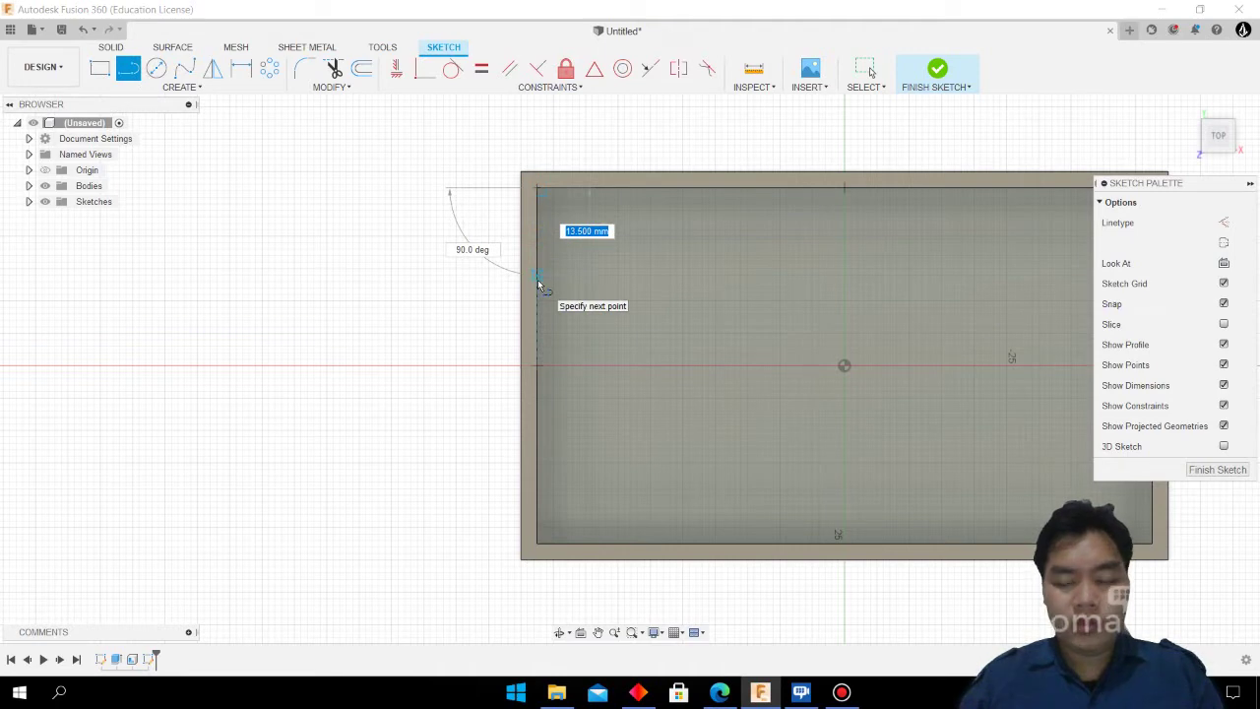
{"action": "type", "text": "20"}
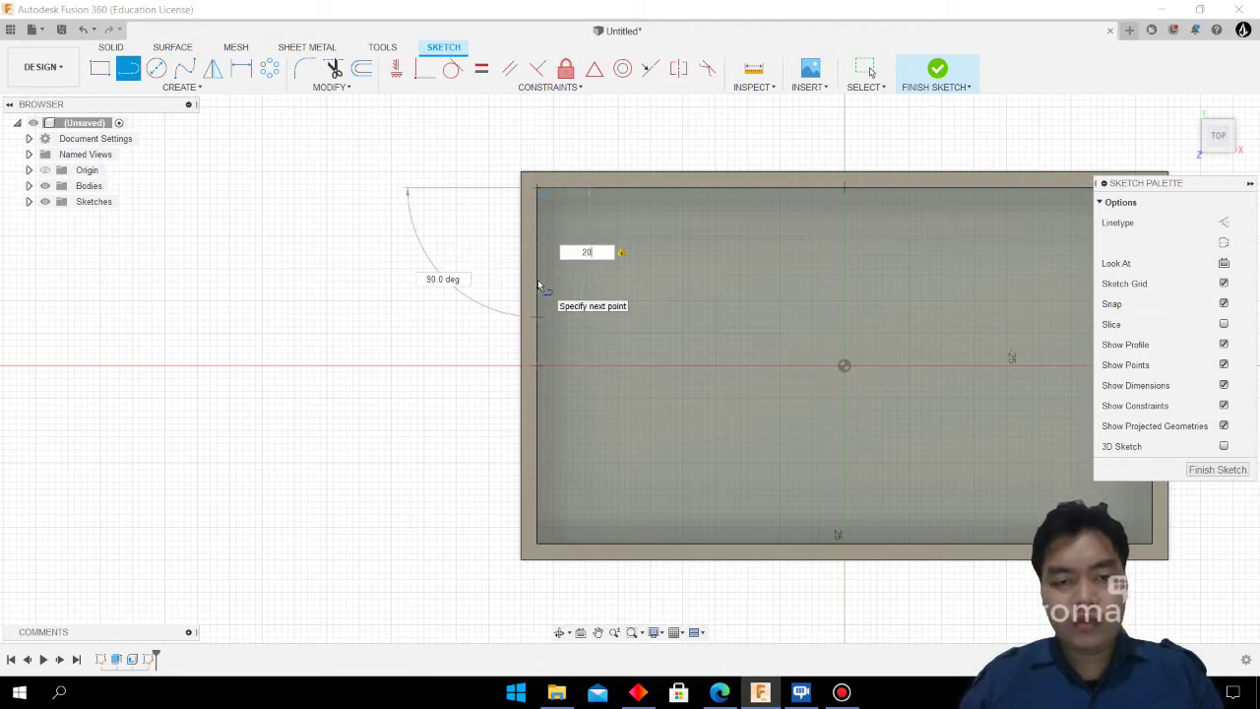
{"action": "key", "text": "Return"}
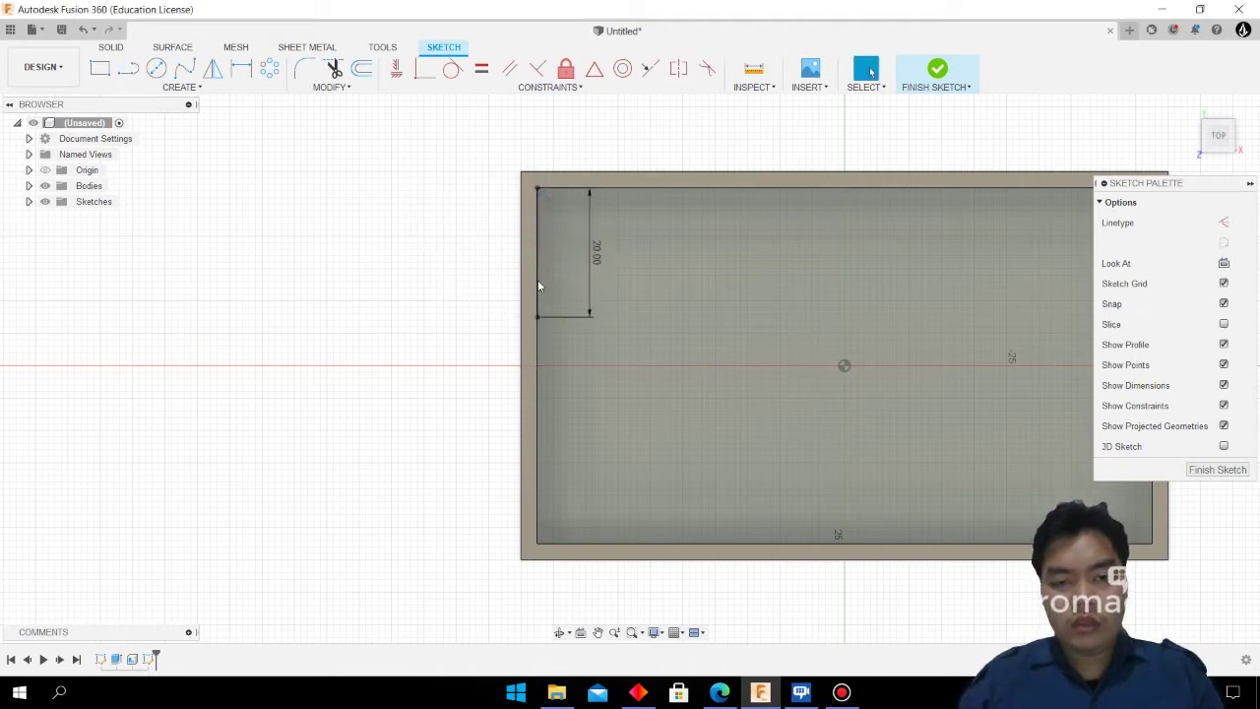
Undo the vertical line and draw a diagonal line across the top-left corner instead
{"action": "key", "text": "Escape"}
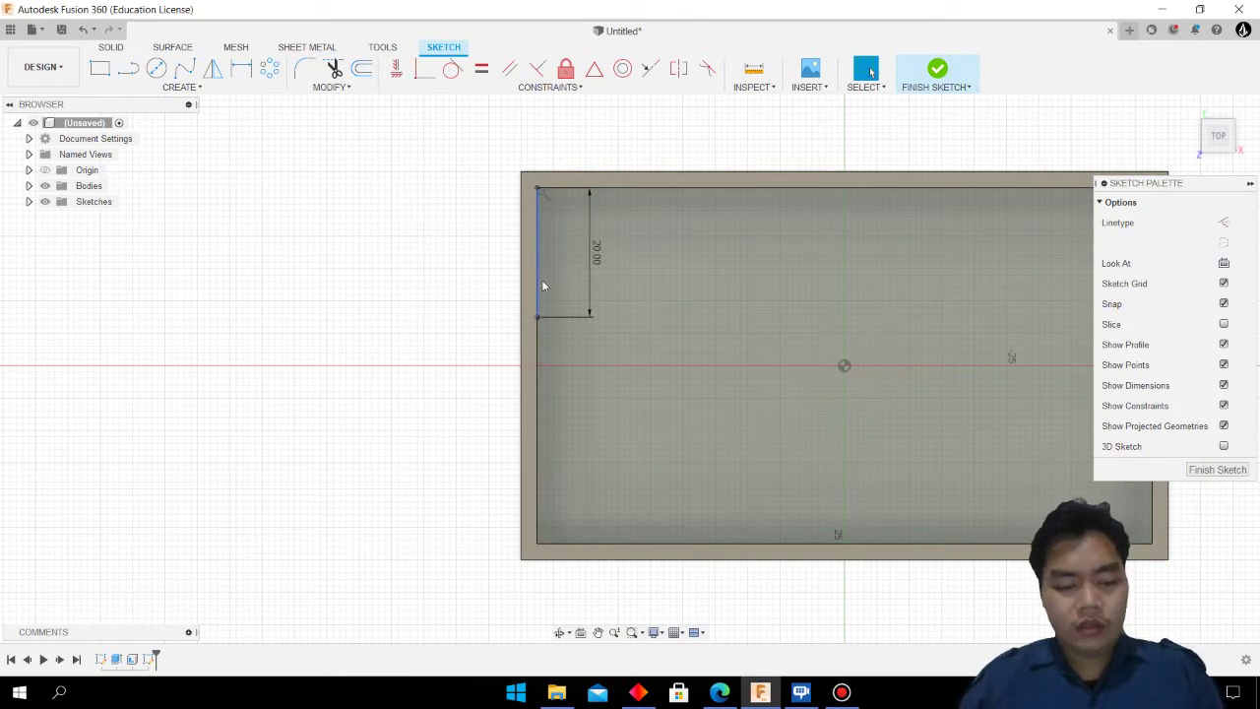
{"action": "key", "text": "l"}
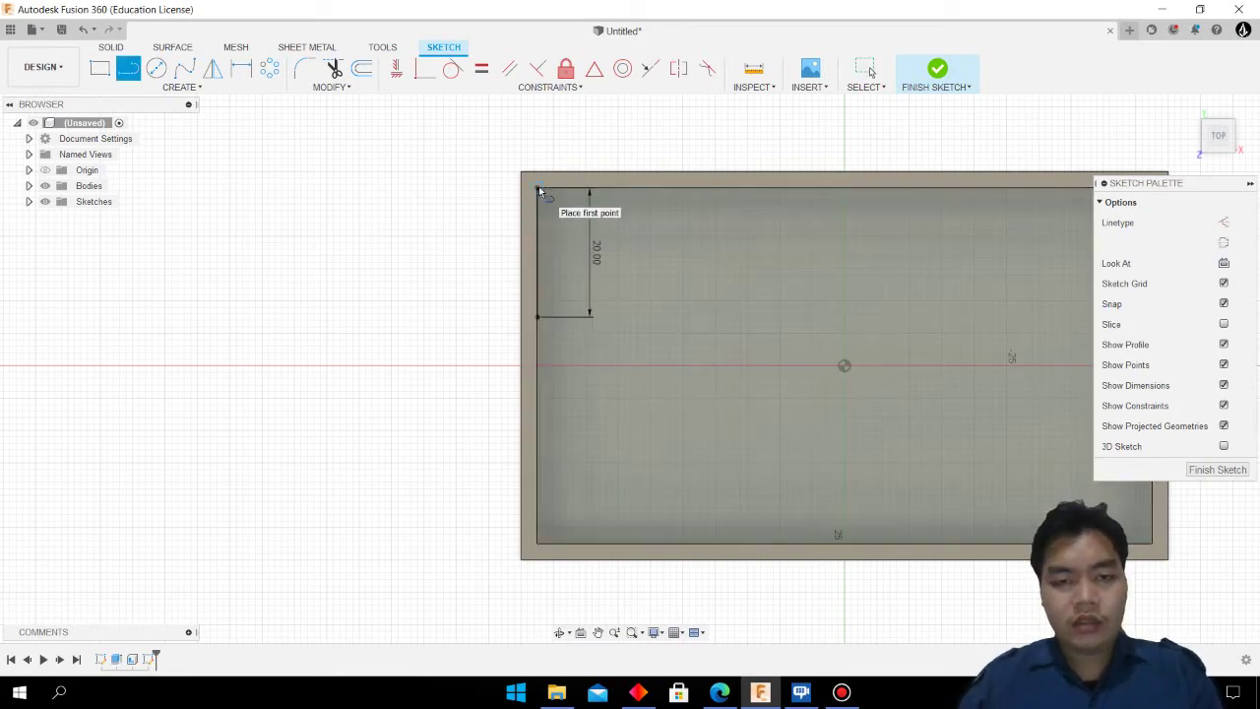
{"action": "key", "text": "Escape"}
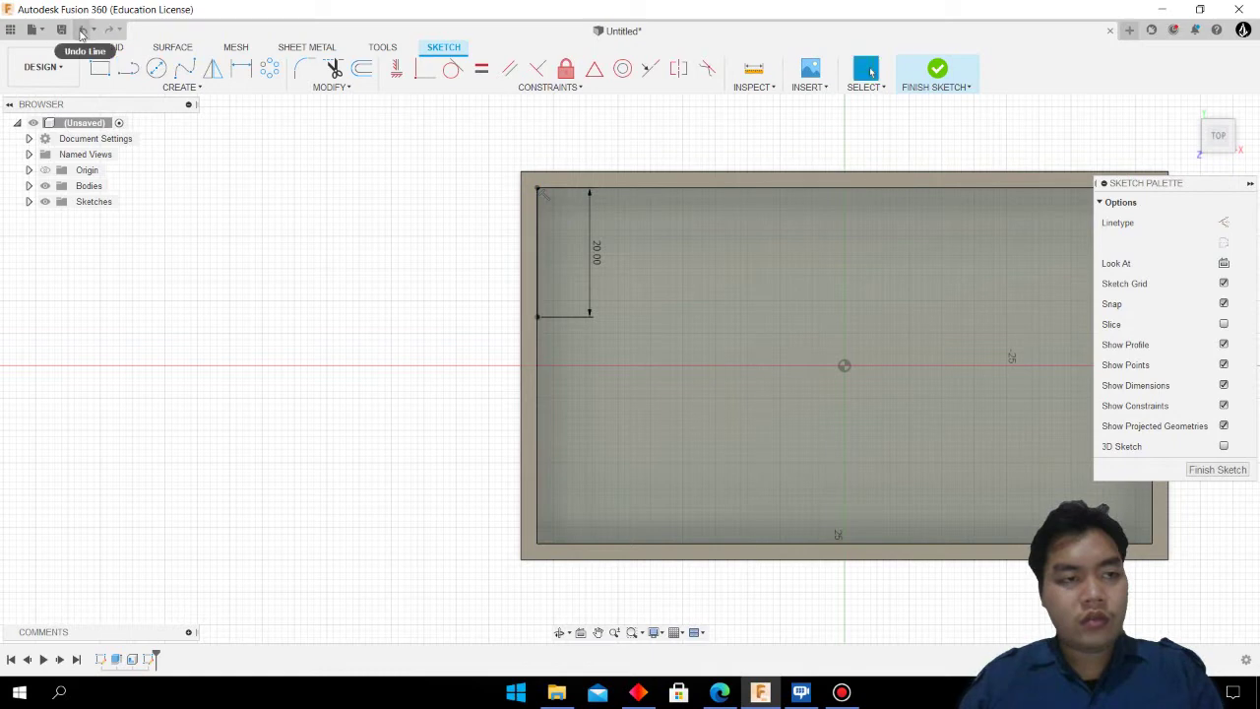
{"action": "left_click", "coordinate": [81, 33]}
{"action": "left_click", "coordinate": [128, 67]}
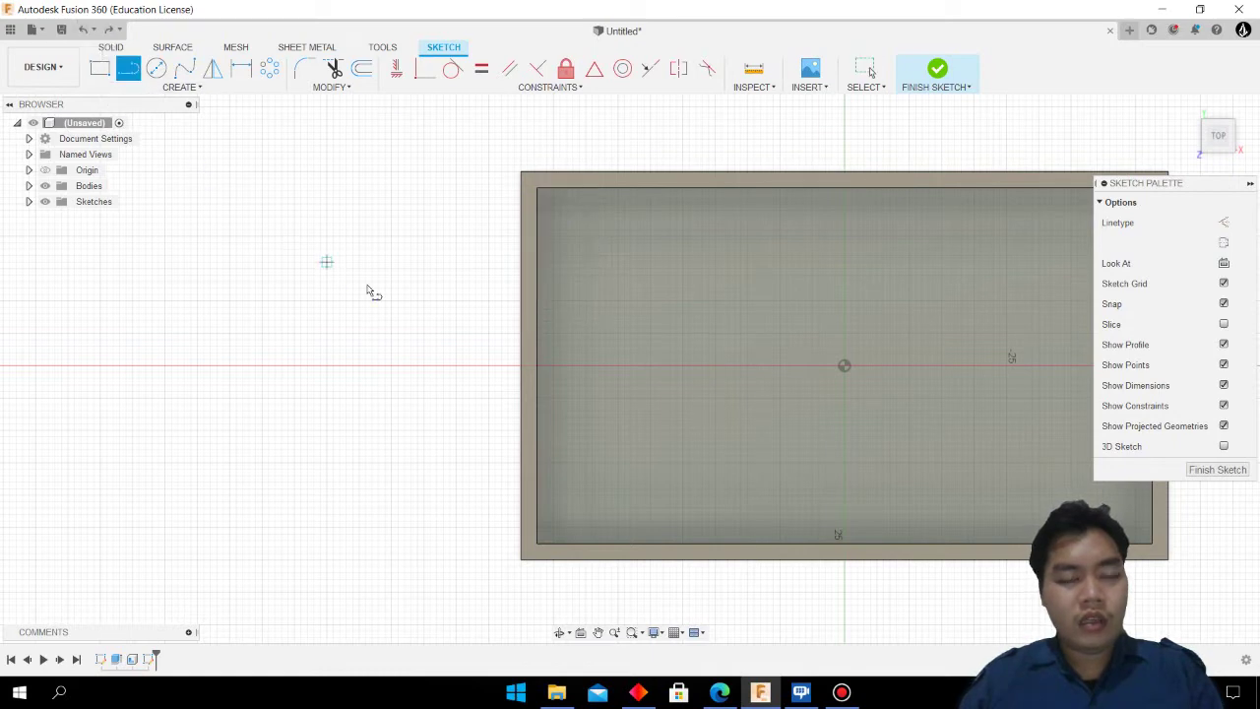
{"action": "left_click", "coordinate": [501, 381]}
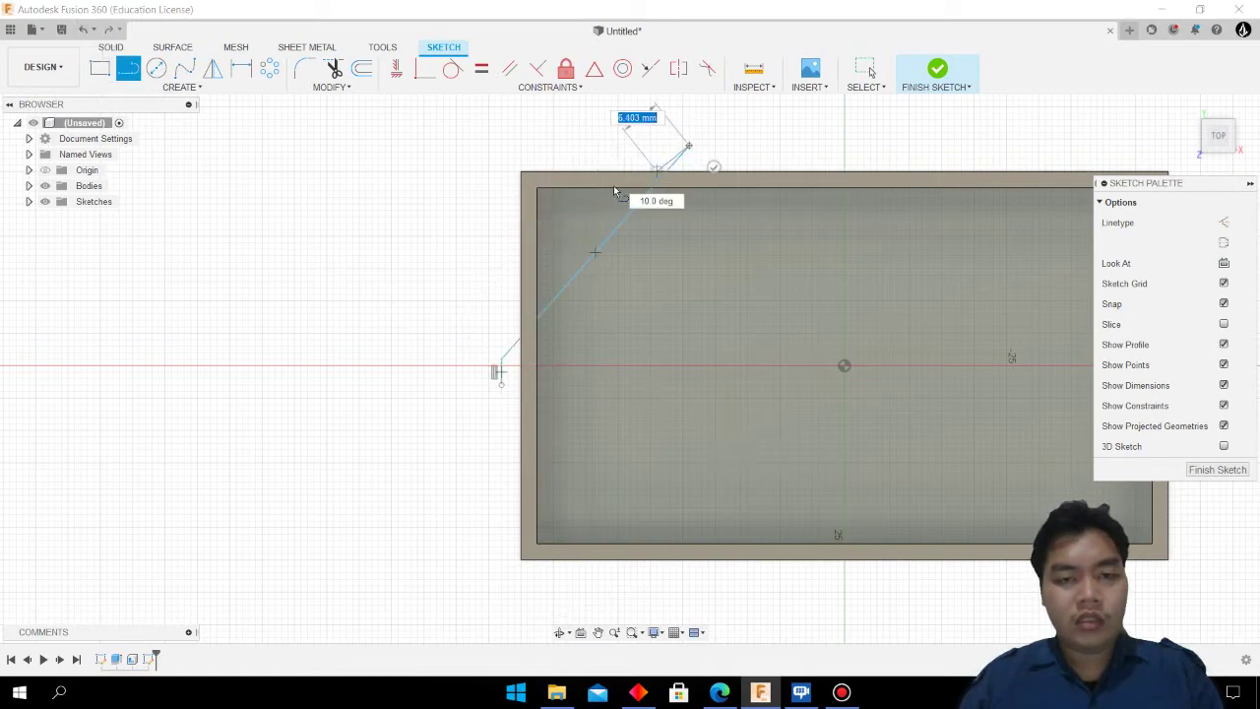
{"action": "left_click", "coordinate": [688, 145]}
Trim the diagonal line's overhanging ends back to the tray's inner walls
{"action": "left_click", "coordinate": [244, 71]}
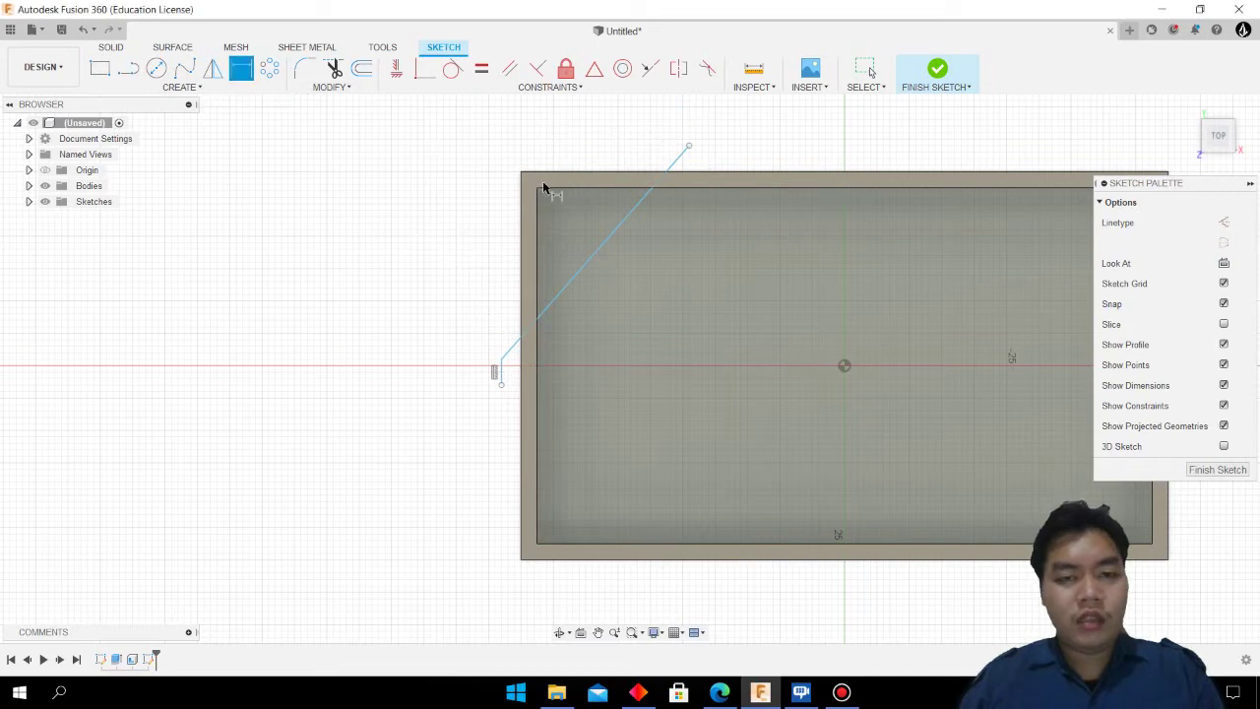
{"action": "left_click", "coordinate": [640, 197]}
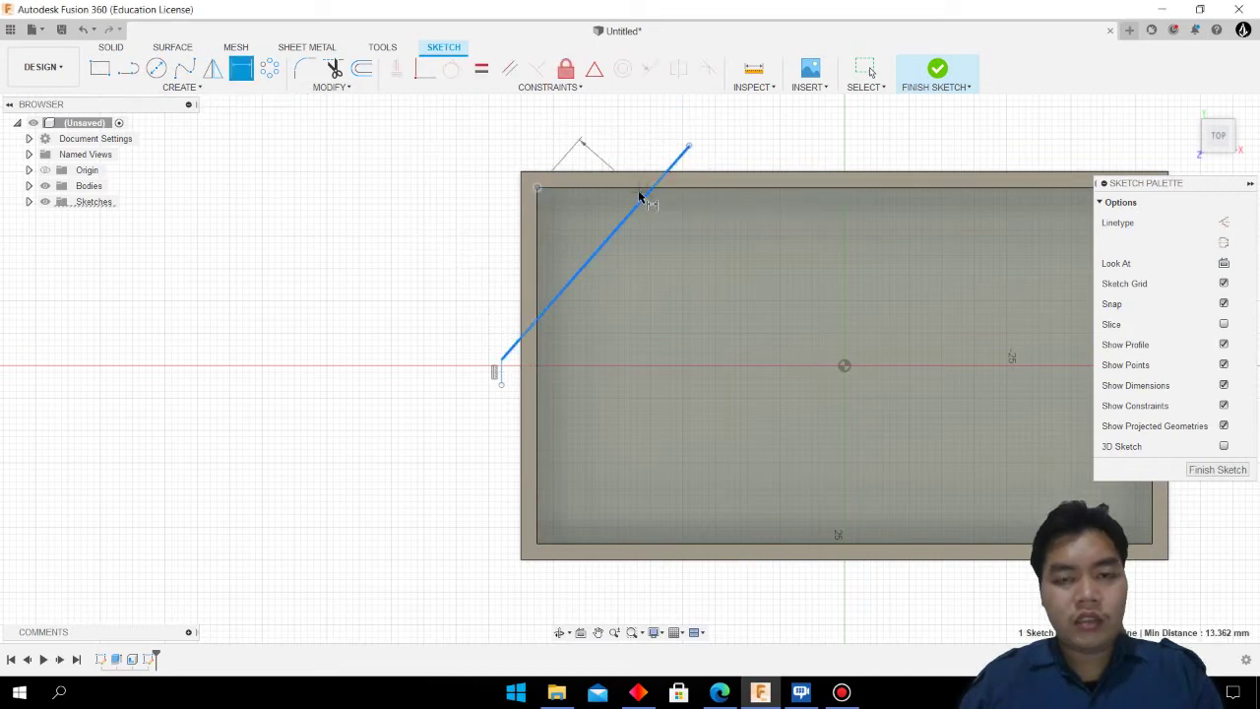
{"action": "key", "text": "Escape"}
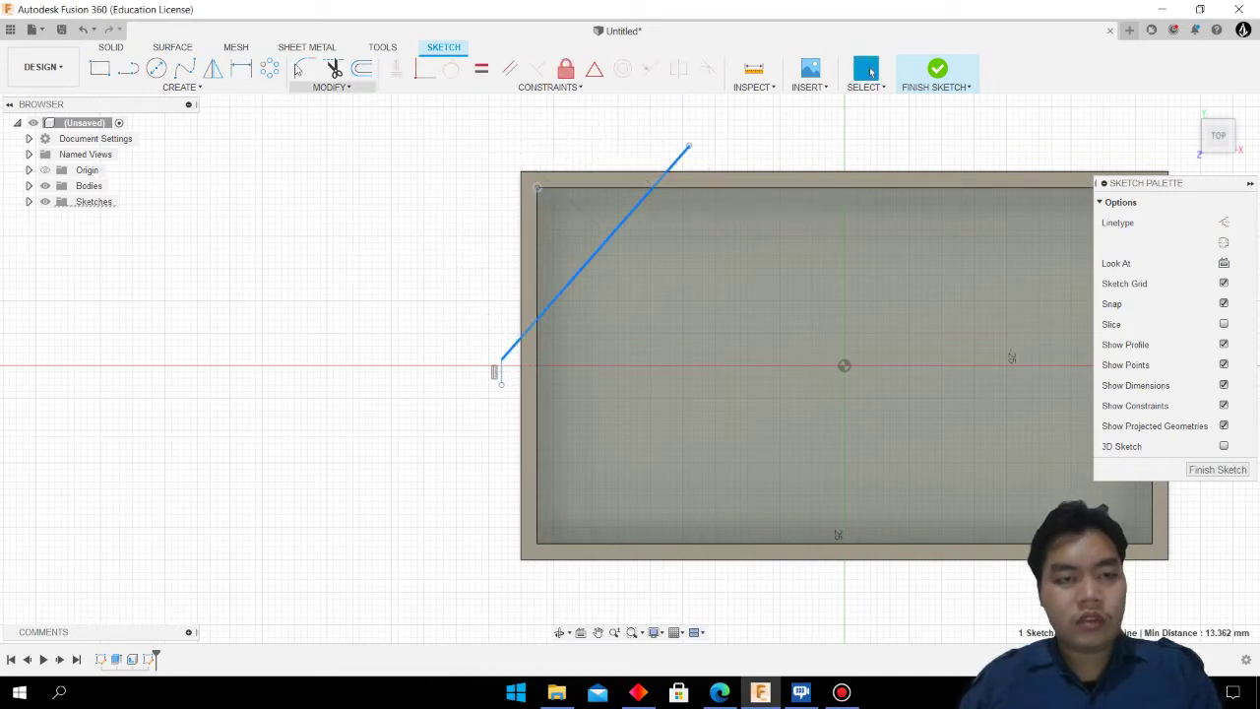
{"action": "left_click", "coordinate": [333, 68]}
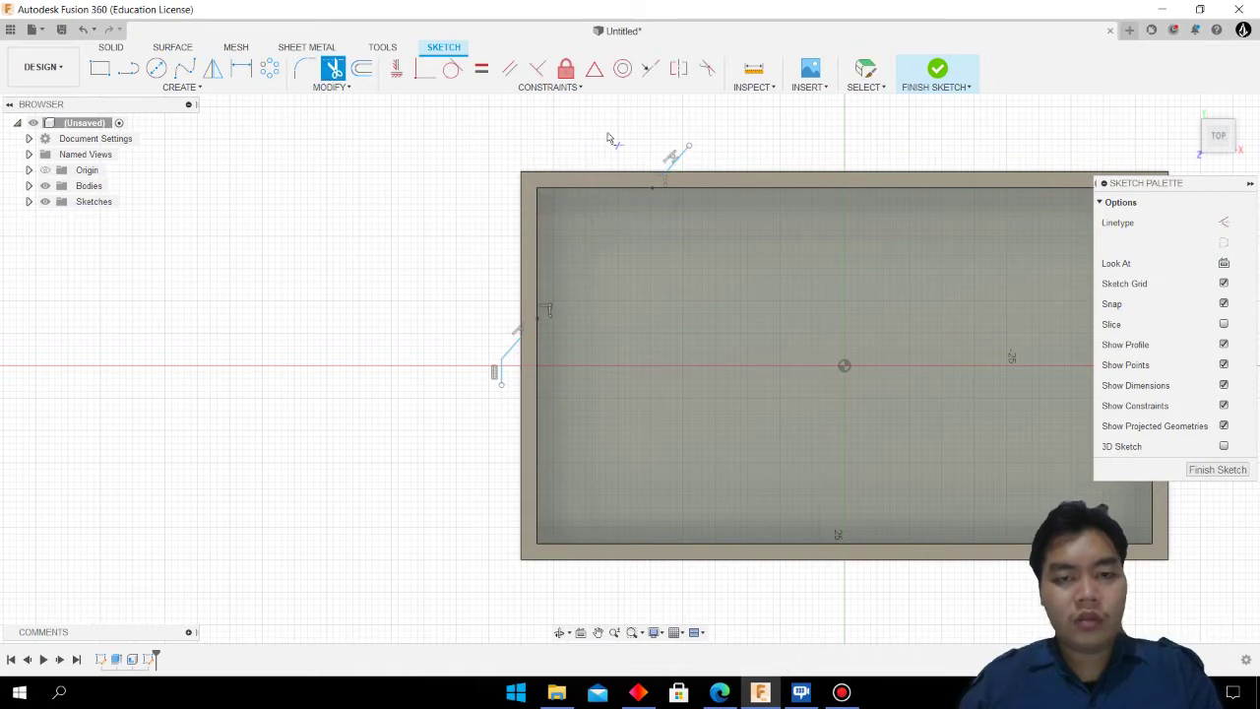
{"action": "left_click", "coordinate": [85, 31]}
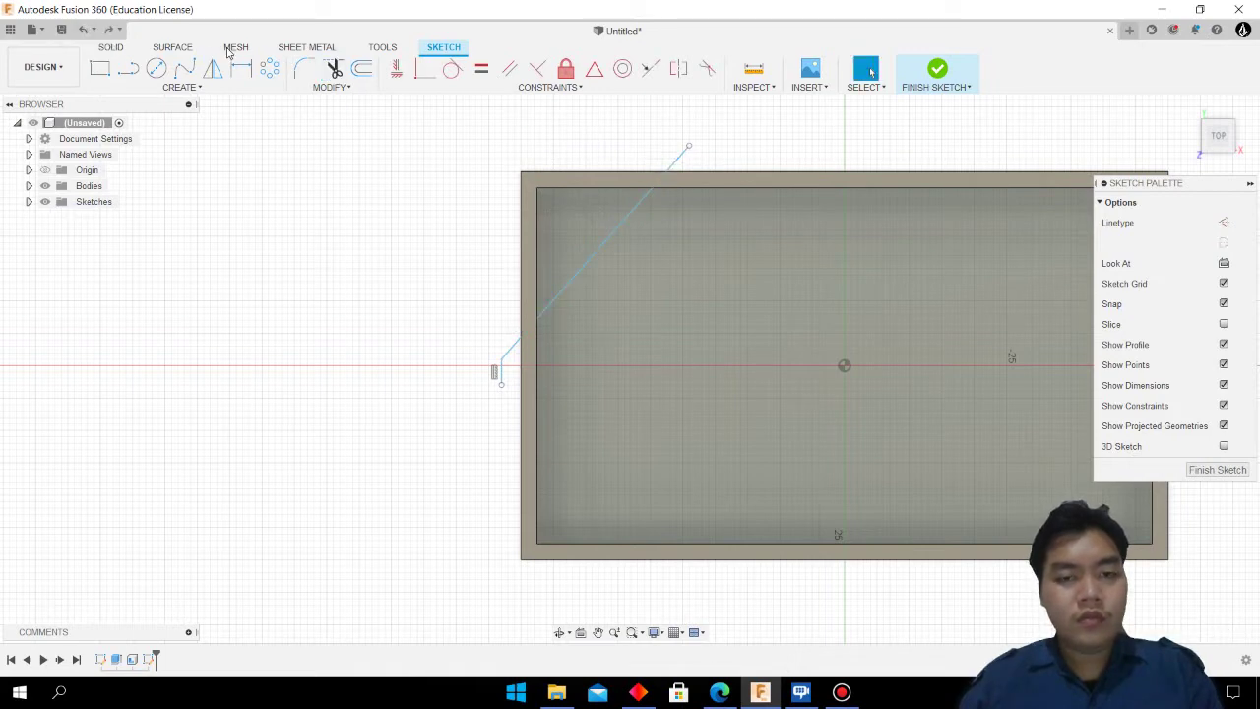
{"action": "left_click", "coordinate": [333, 69]}
{"action": "left_click", "coordinate": [674, 164]}
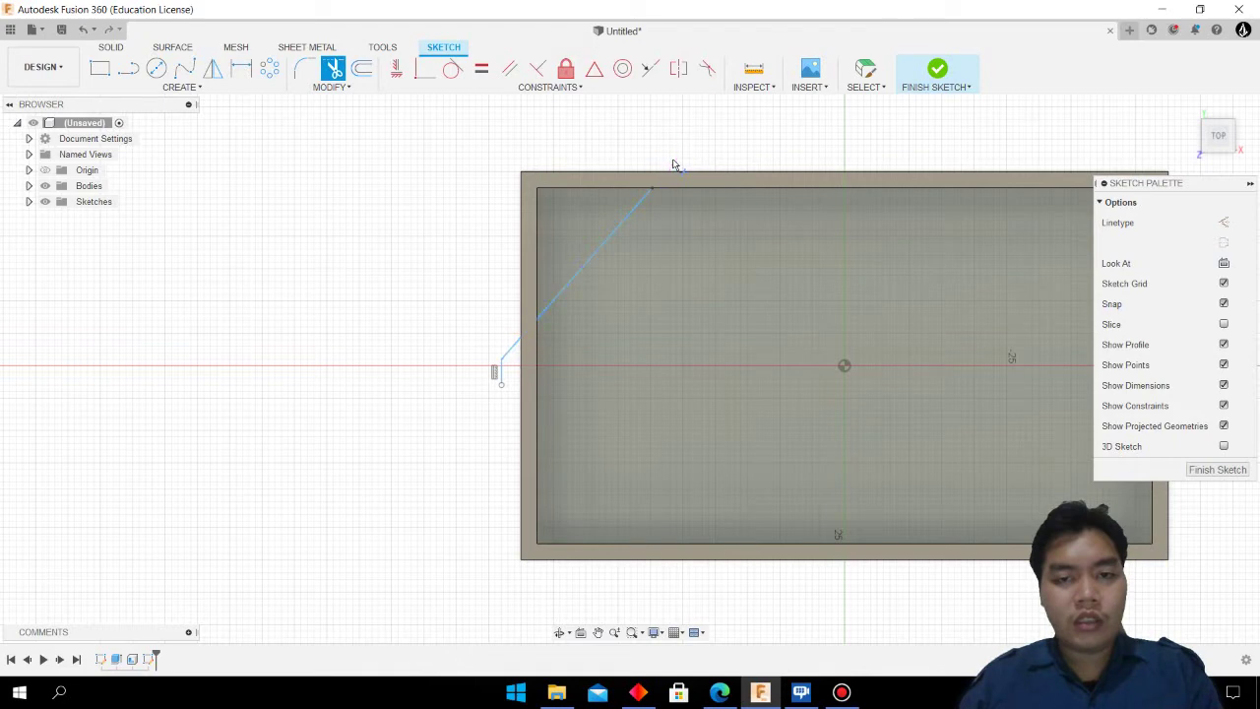
{"action": "left_click", "coordinate": [514, 346]}
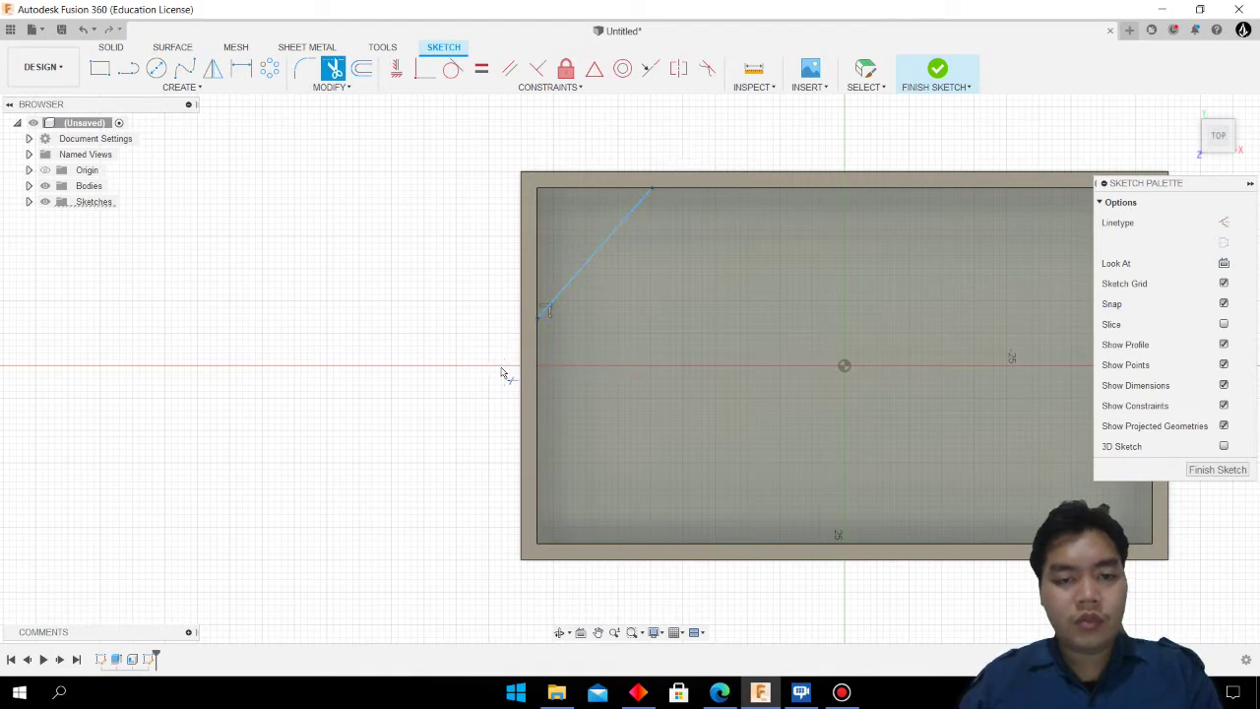
{"action": "left_click", "coordinate": [242, 69]}
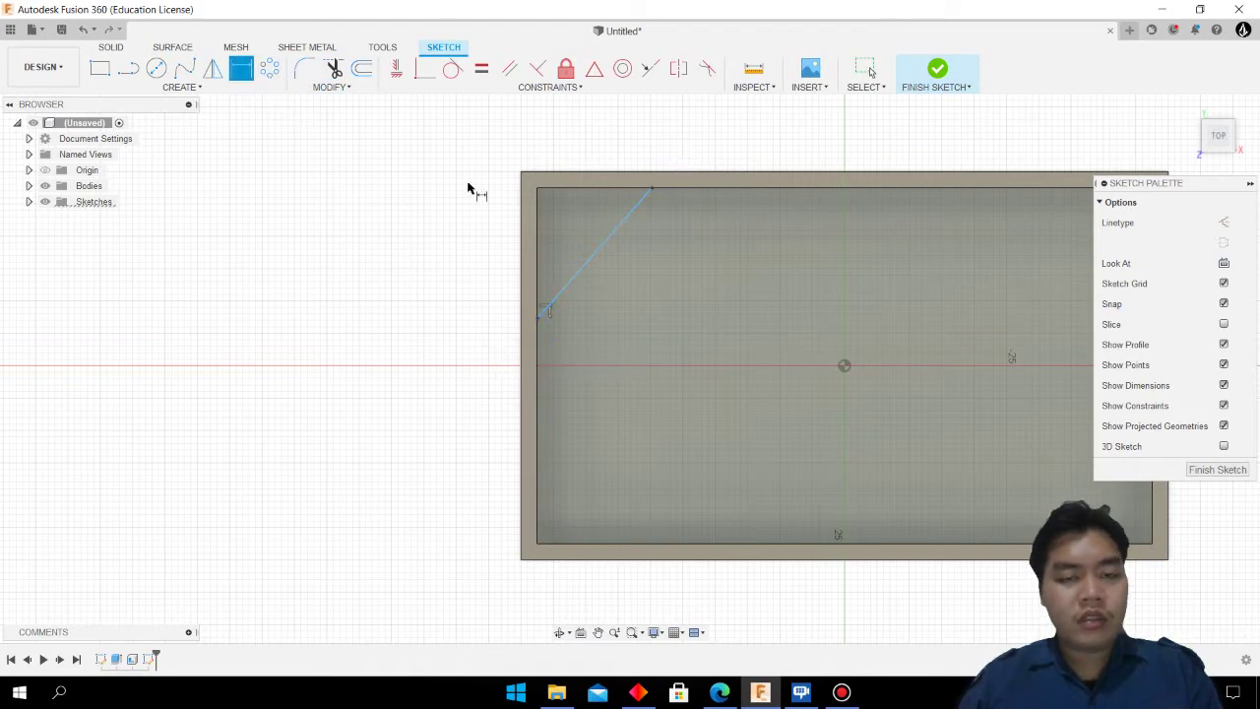
{"action": "left_click", "coordinate": [651, 188]}
Dimension the corner diagonal at 20 mm horizontally and 20 mm vertically
{"action": "left_click", "coordinate": [537, 188]}
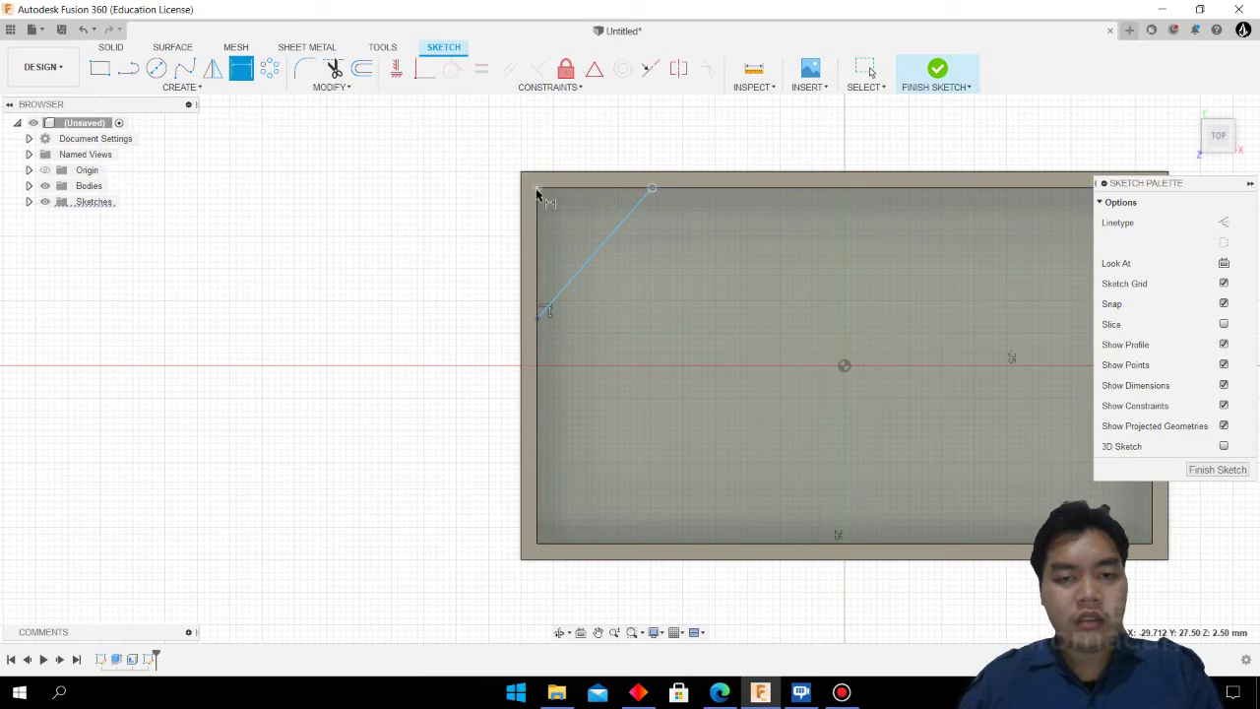
{"action": "left_click", "coordinate": [571, 123]}
{"action": "type", "text": "20"}
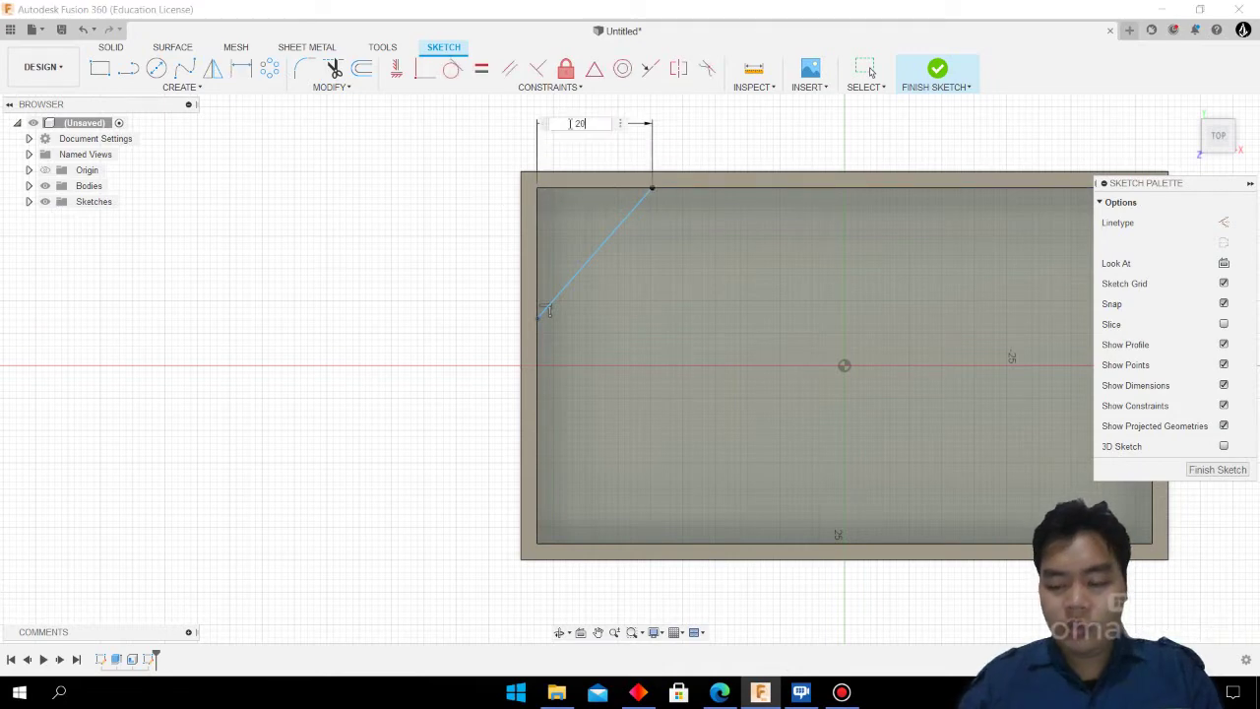
{"action": "key", "text": "Return"}
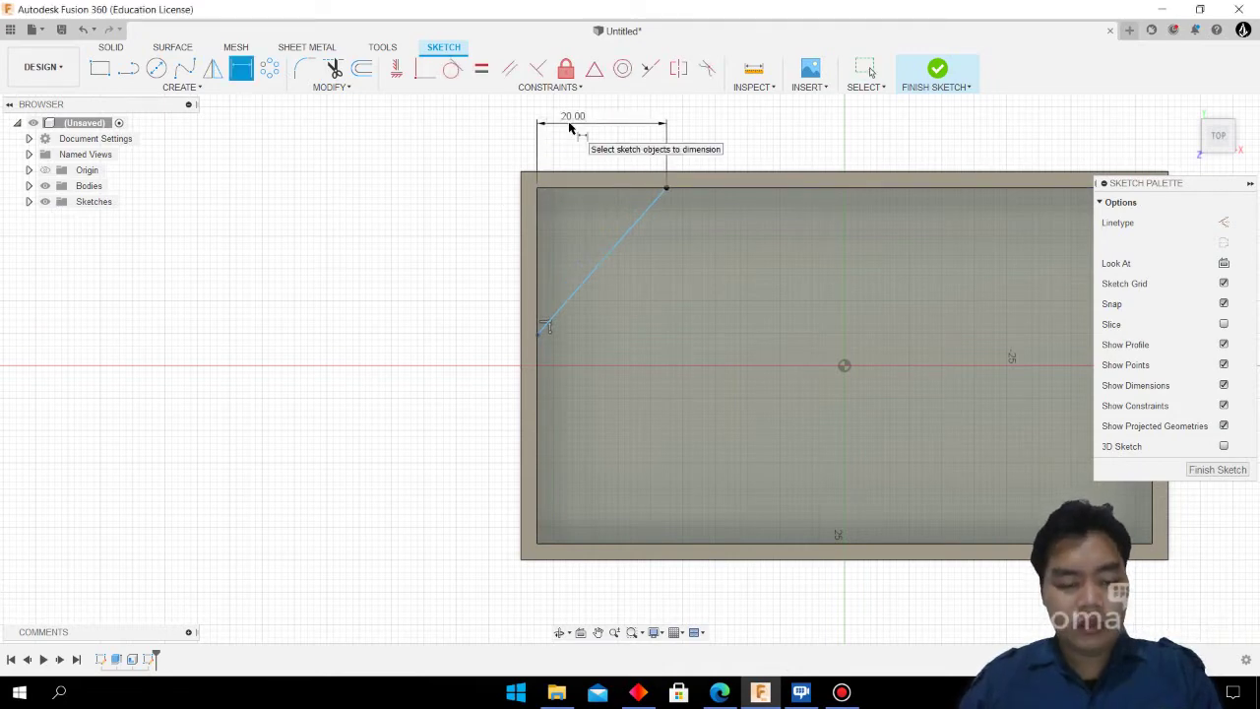
{"action": "left_click", "coordinate": [539, 190]}
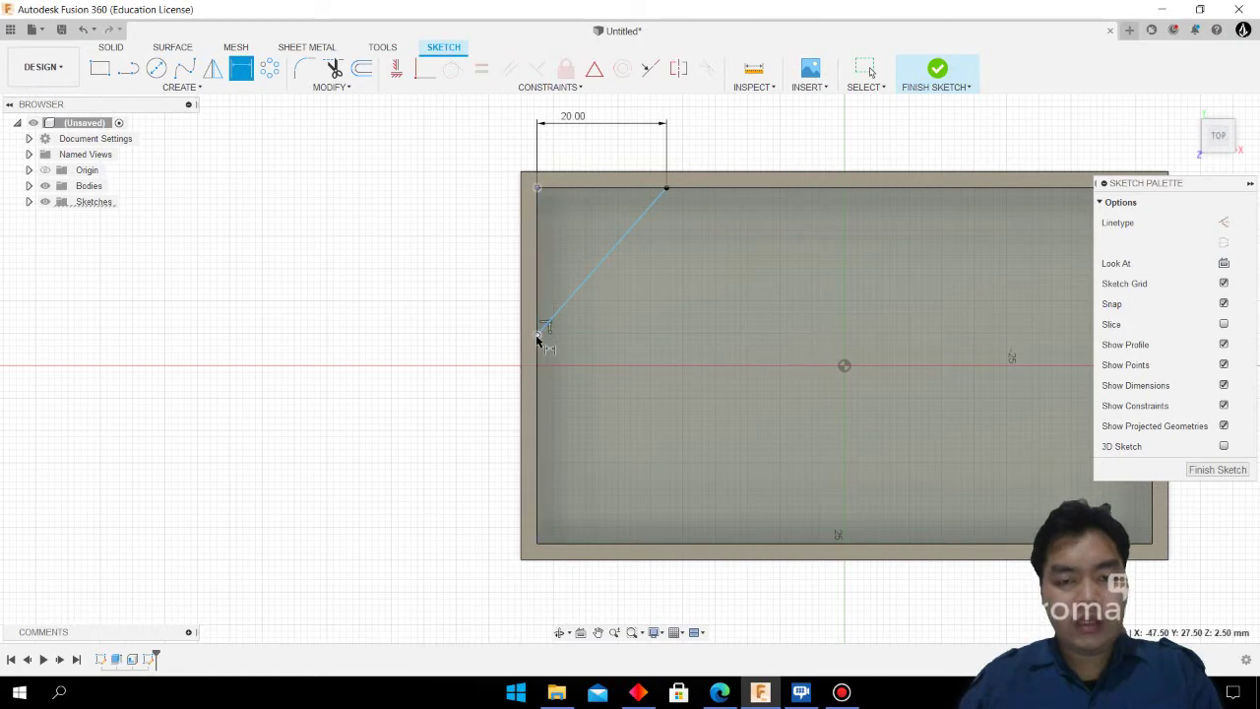
{"action": "left_click", "coordinate": [467, 325]}
{"action": "type", "text": "20"}
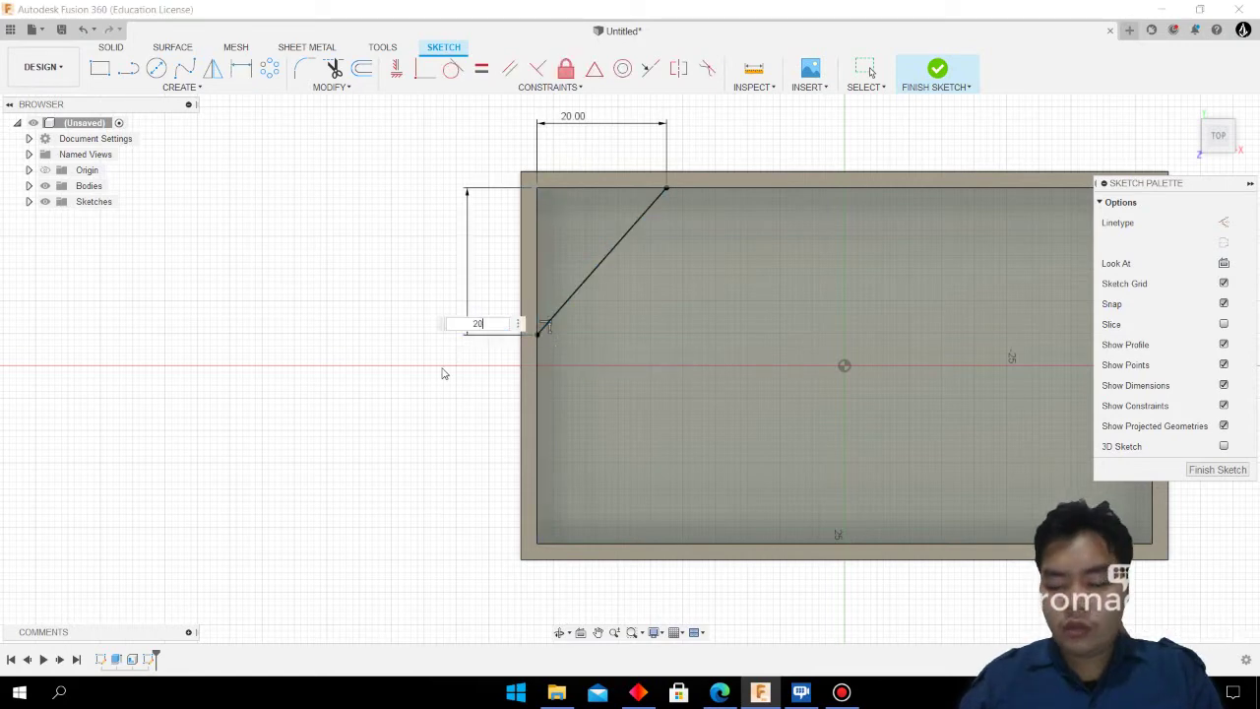
{"action": "key", "text": "Return"}
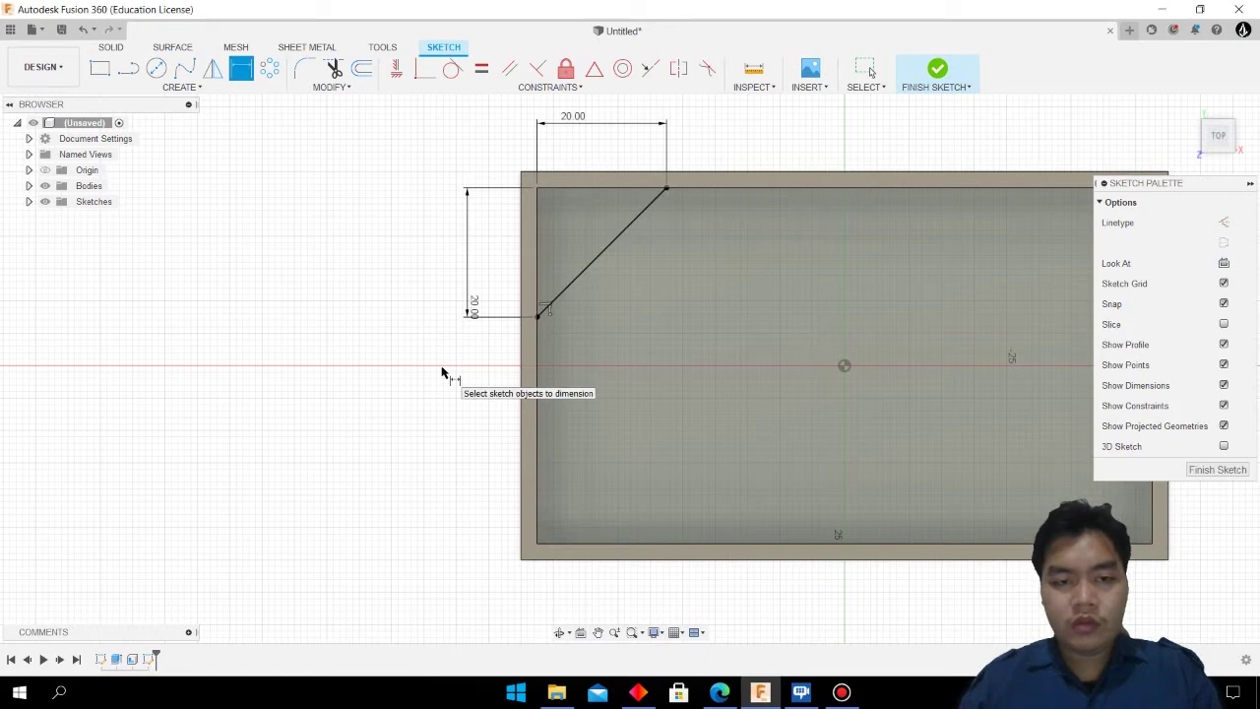
Finish the sketch, return to the home view, and select the triangular profile for extrusion
{"action": "left_click", "coordinate": [720, 693]}
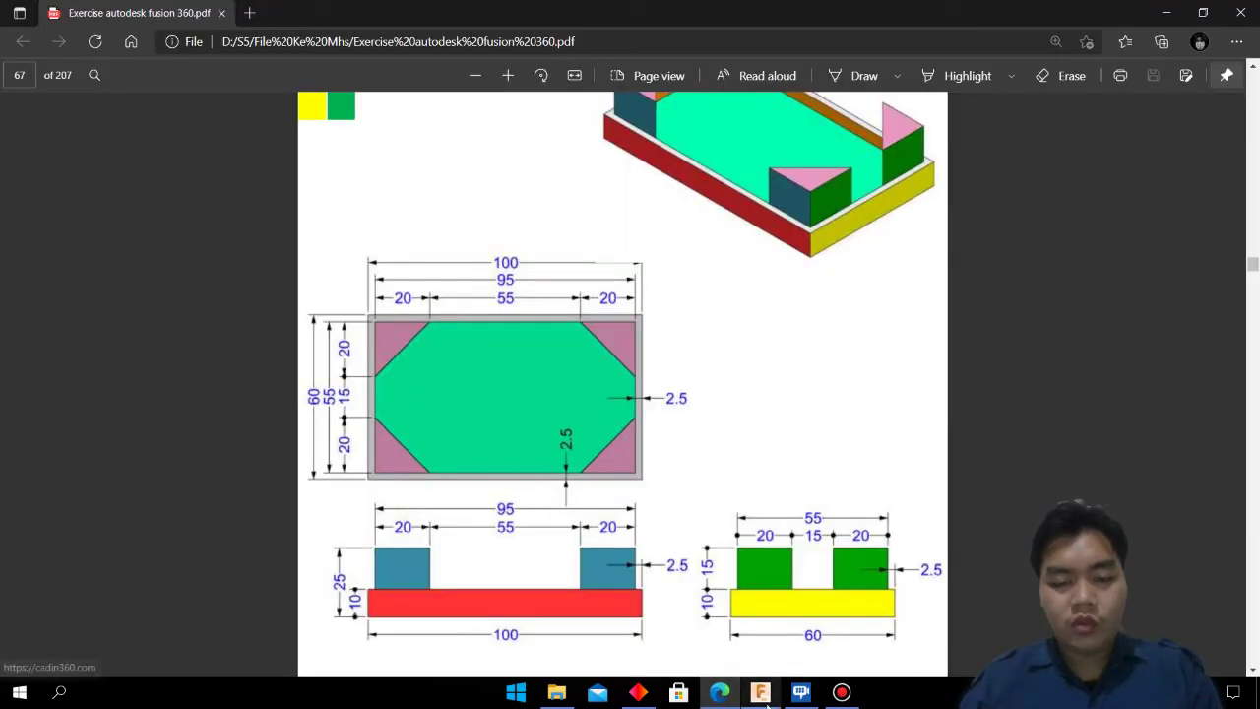
{"action": "left_click", "coordinate": [760, 693]}
{"action": "left_click", "coordinate": [937, 76]}
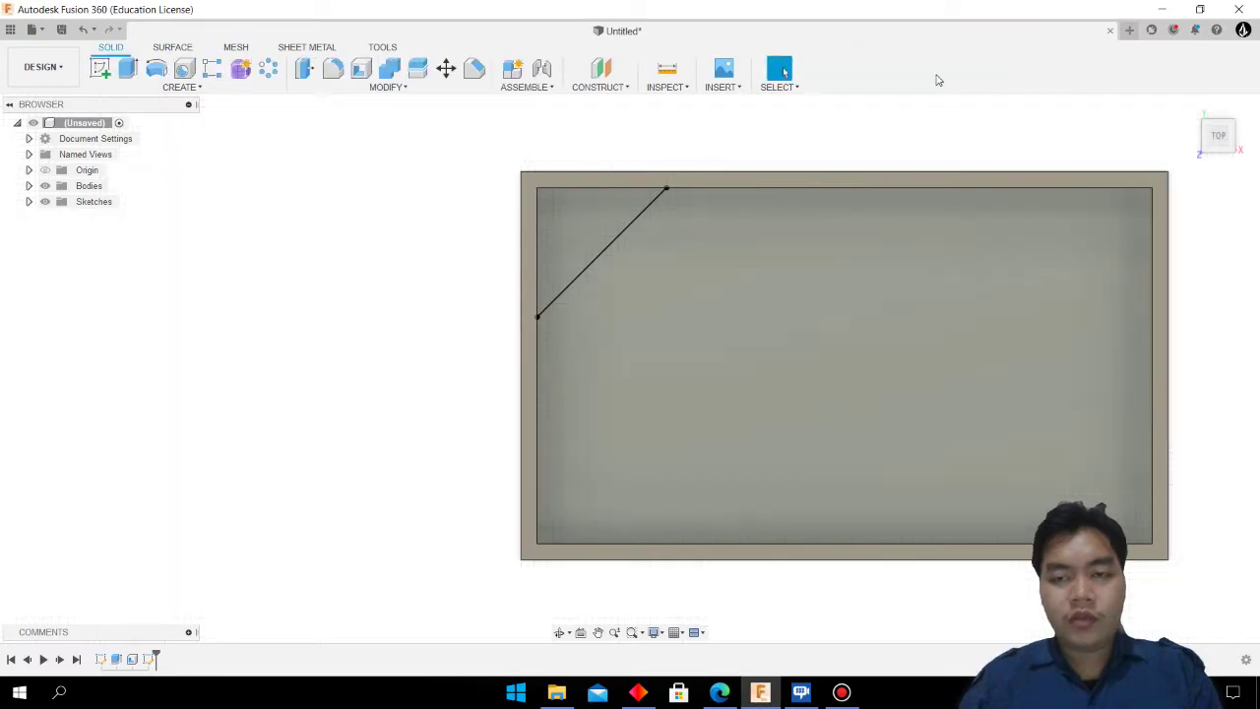
{"action": "left_click", "coordinate": [1197, 111]}
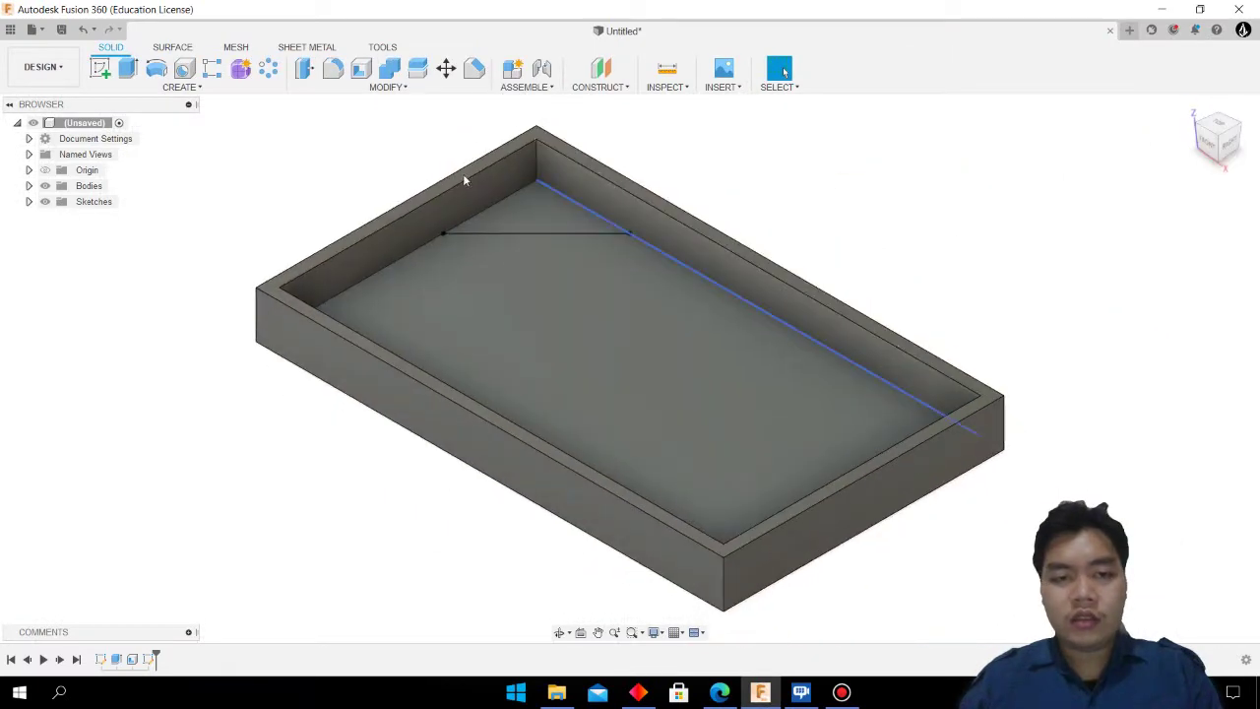
{"action": "left_click", "coordinate": [128, 69]}
{"action": "left_click", "coordinate": [521, 210]}
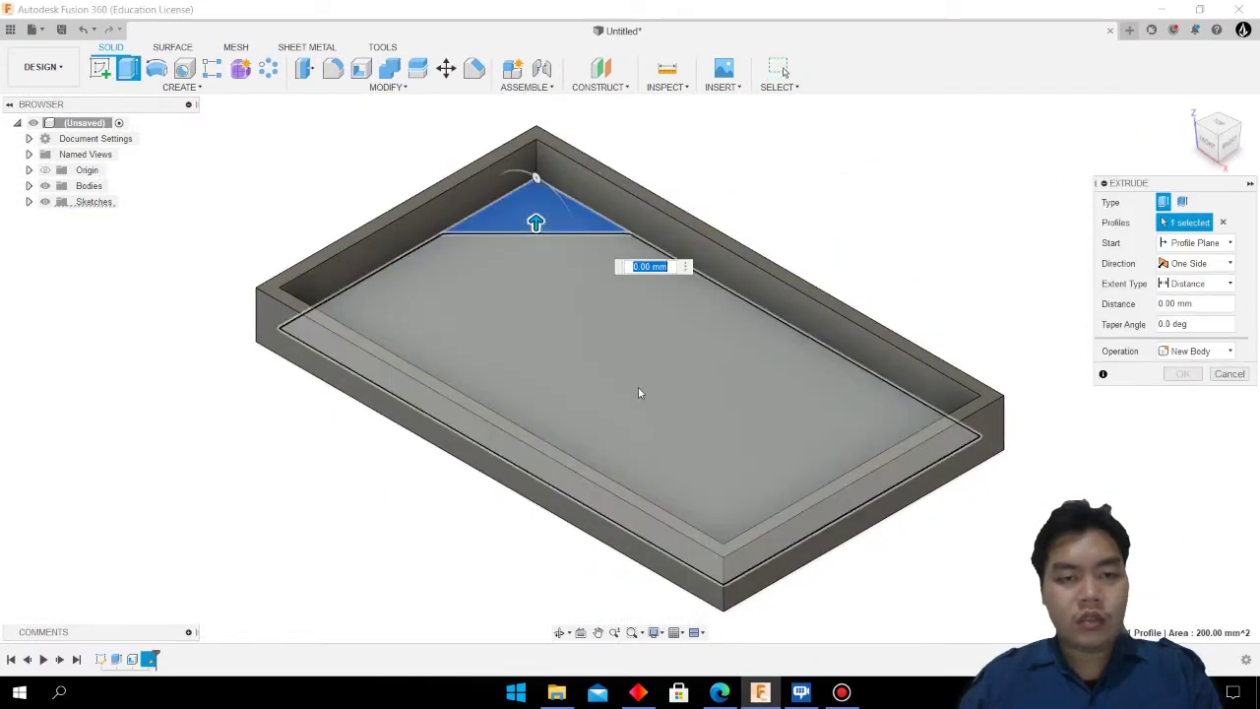
{"action": "left_click", "coordinate": [720, 693]}
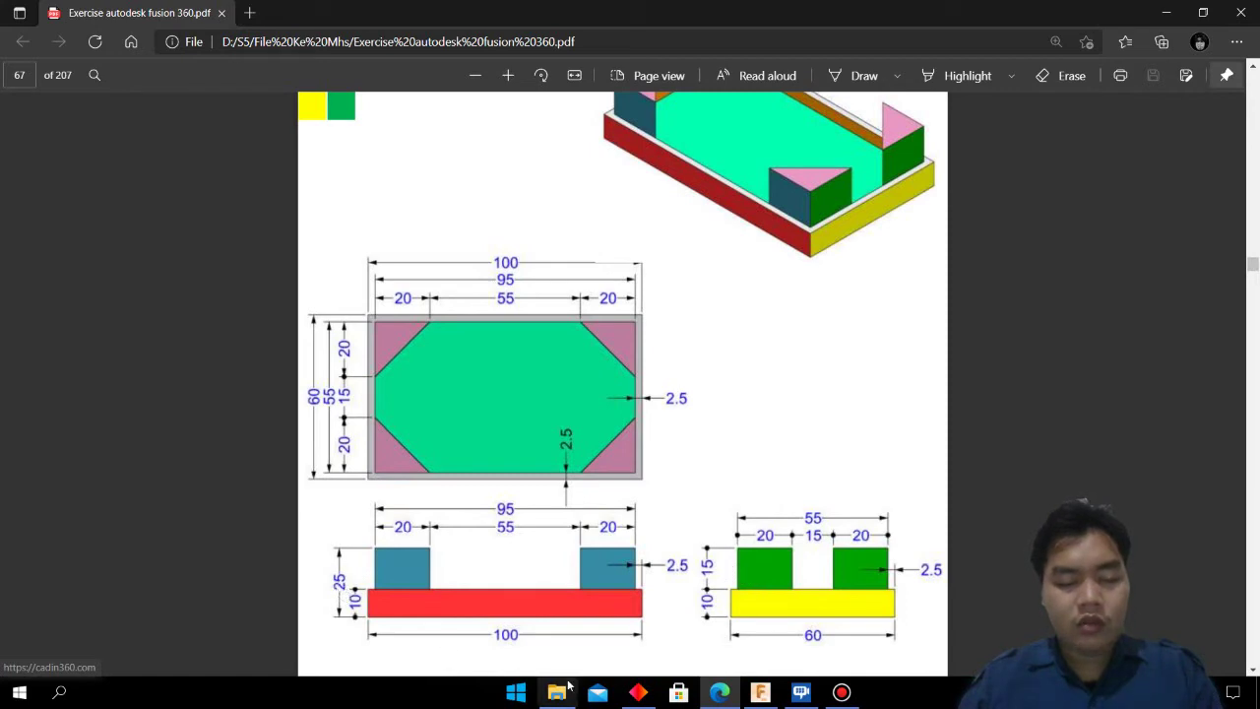
Check the corner block heights on page 67 of the drawing, then switch back to Fusion 360
{"action": "left_click", "coordinate": [759, 696]}
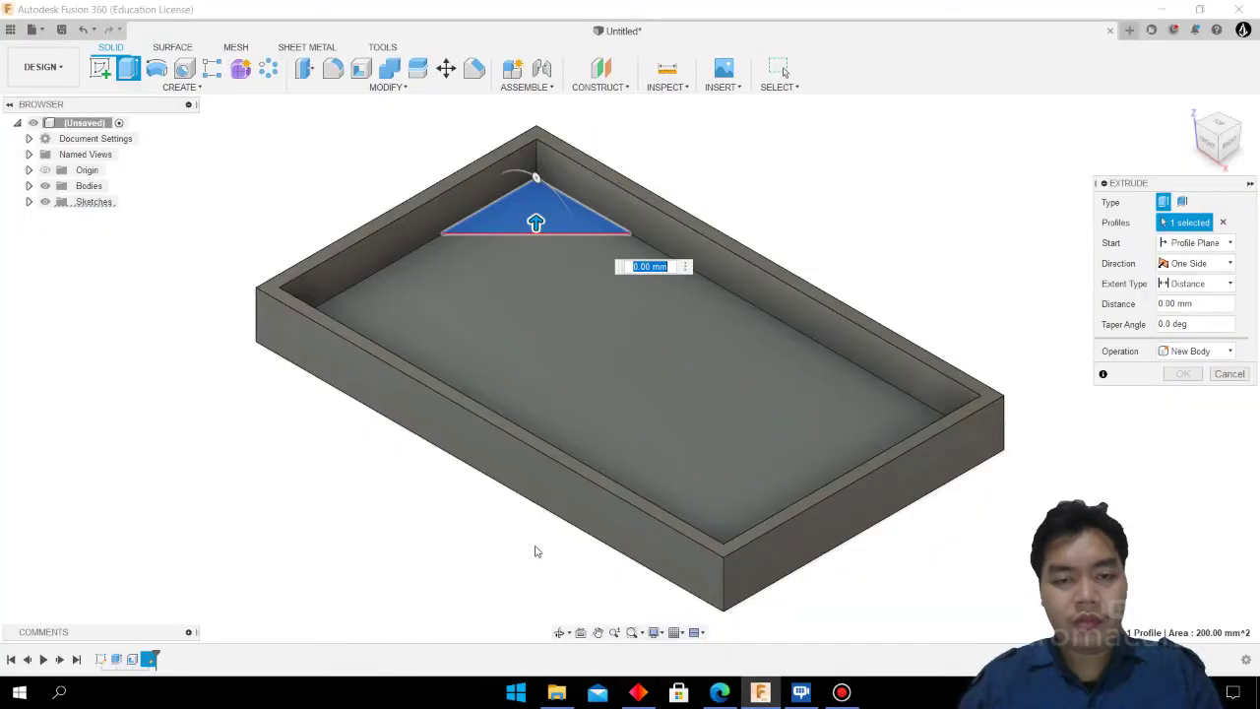
Extrude the triangular corner profile 22.5 mm, joined to the tray
{"action": "type", "text": "22.5"}
{"action": "key", "text": "Return"}
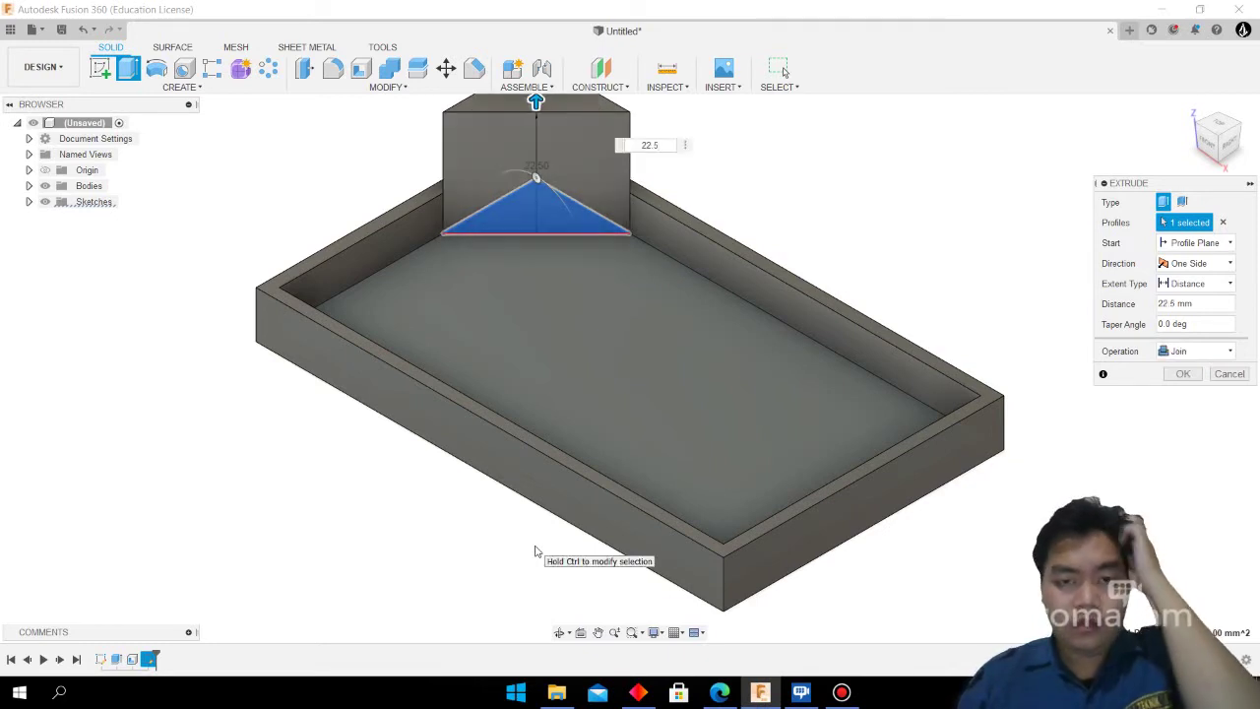
{"action": "key", "text": "Return"}
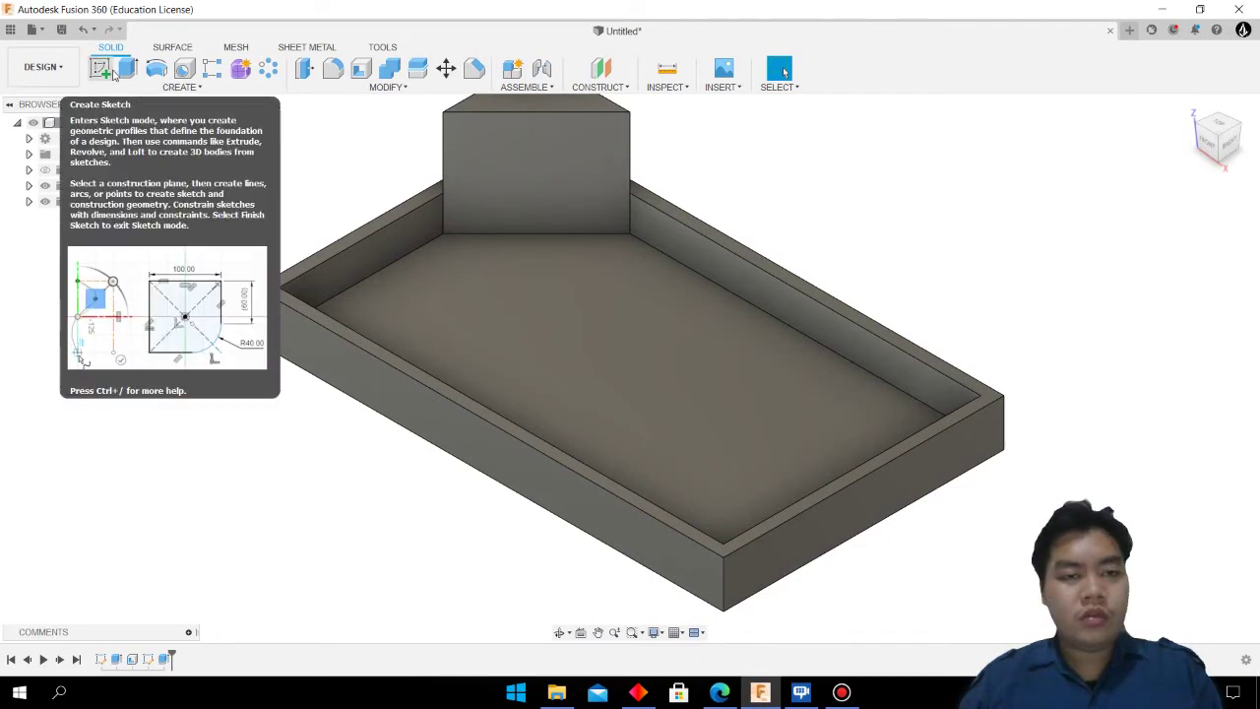
{"action": "left_click", "coordinate": [1211, 143]}
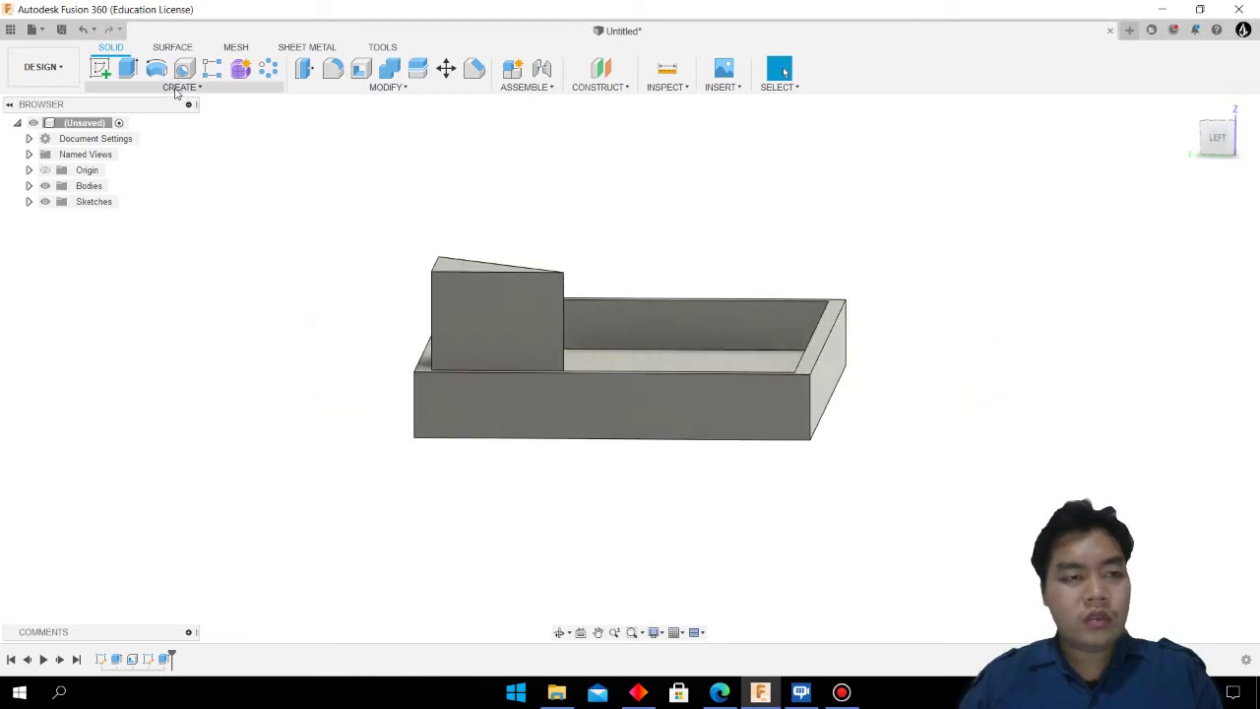
{"action": "left_click", "coordinate": [100, 68]}
{"action": "left_click", "coordinate": [596, 364]}
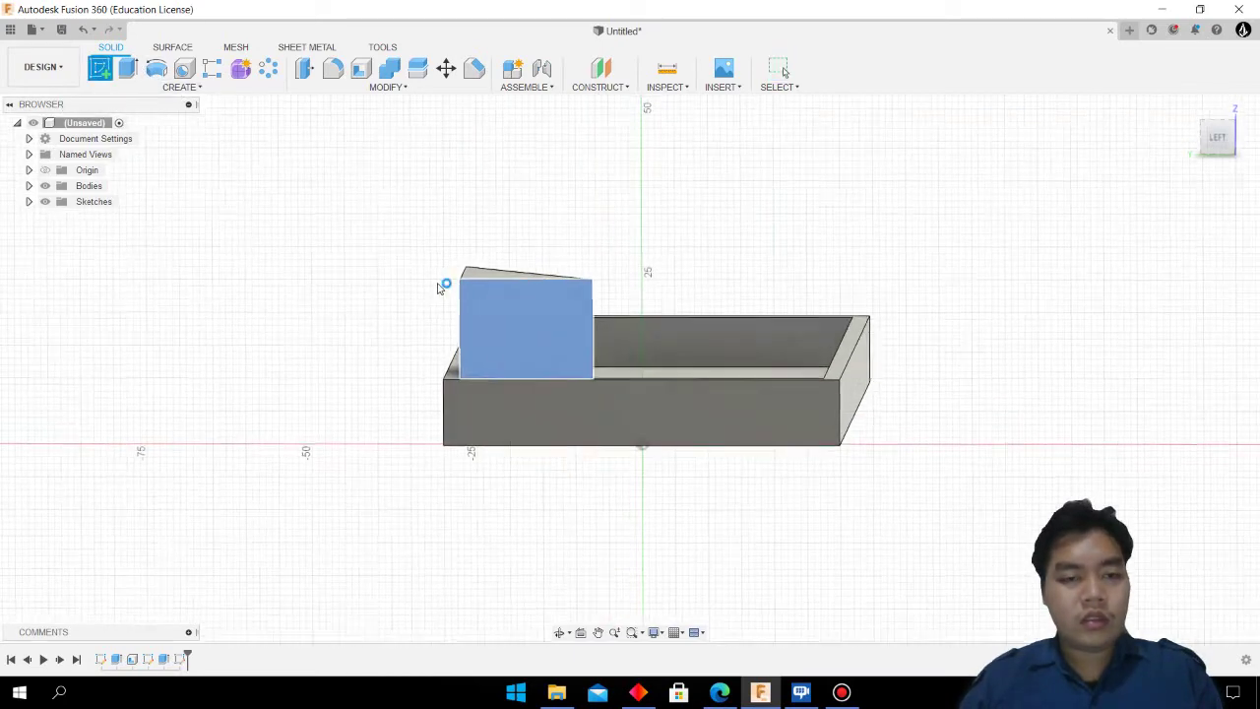
{"action": "left_click", "coordinate": [207, 89]}
{"action": "mouse_move", "coordinate": [132, 340]}
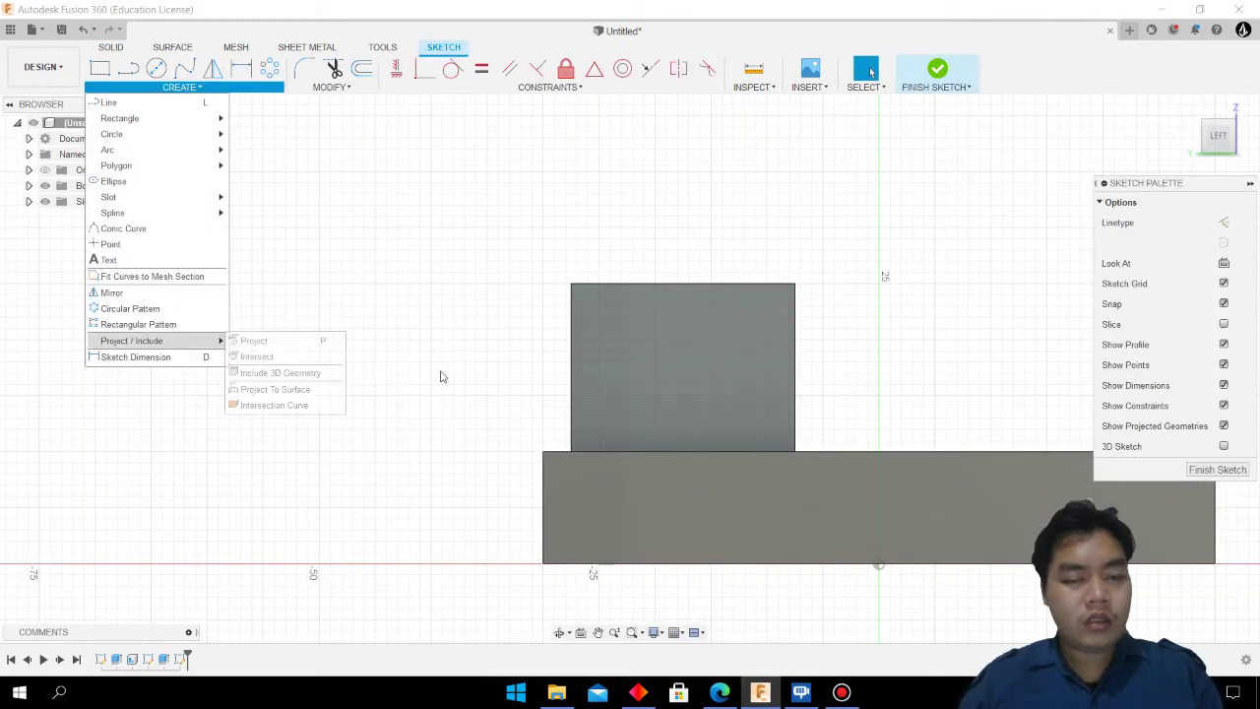
{"action": "left_click", "coordinate": [251, 341]}
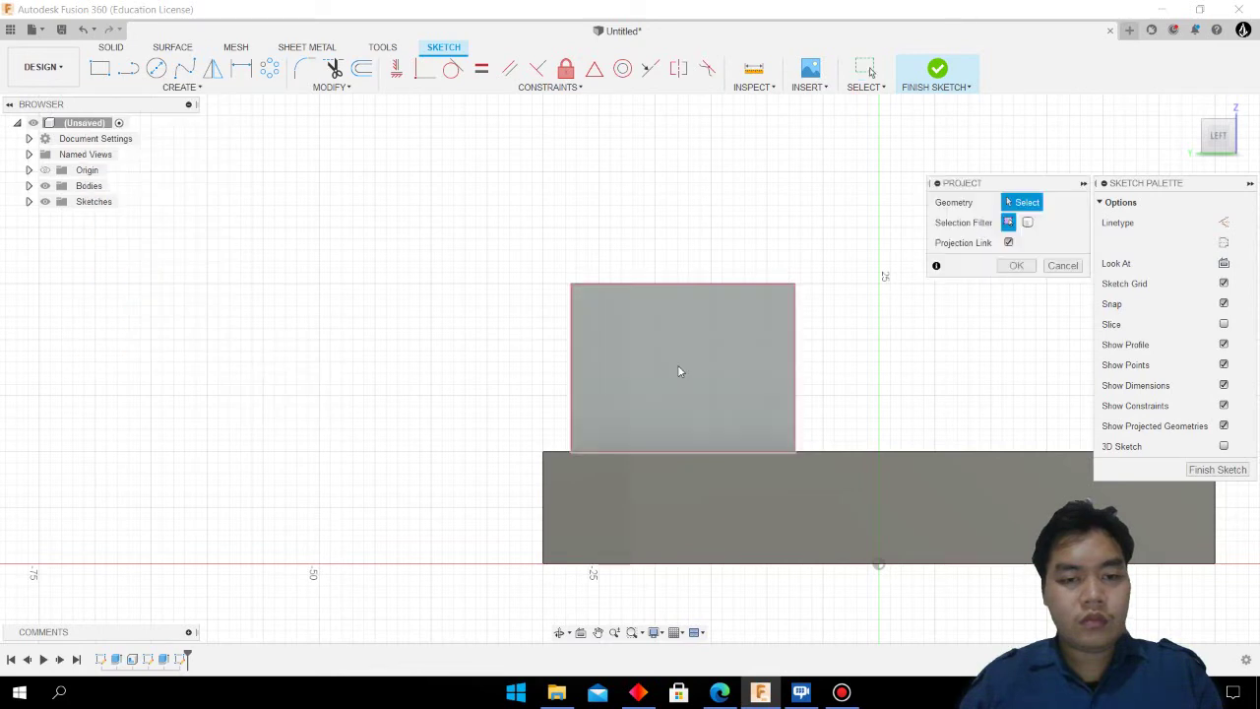
{"action": "left_click", "coordinate": [679, 371]}
{"action": "left_click", "coordinate": [608, 482]}
{"action": "key", "text": "Return"}
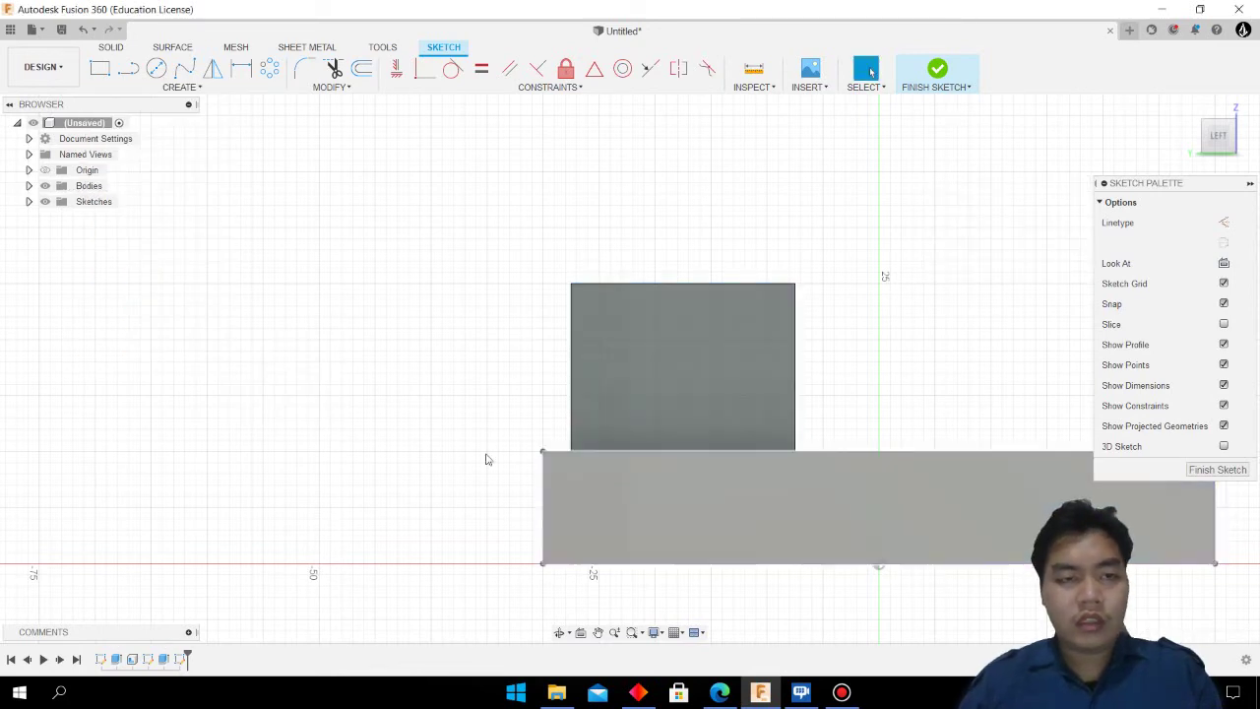
{"action": "key", "text": "r"}
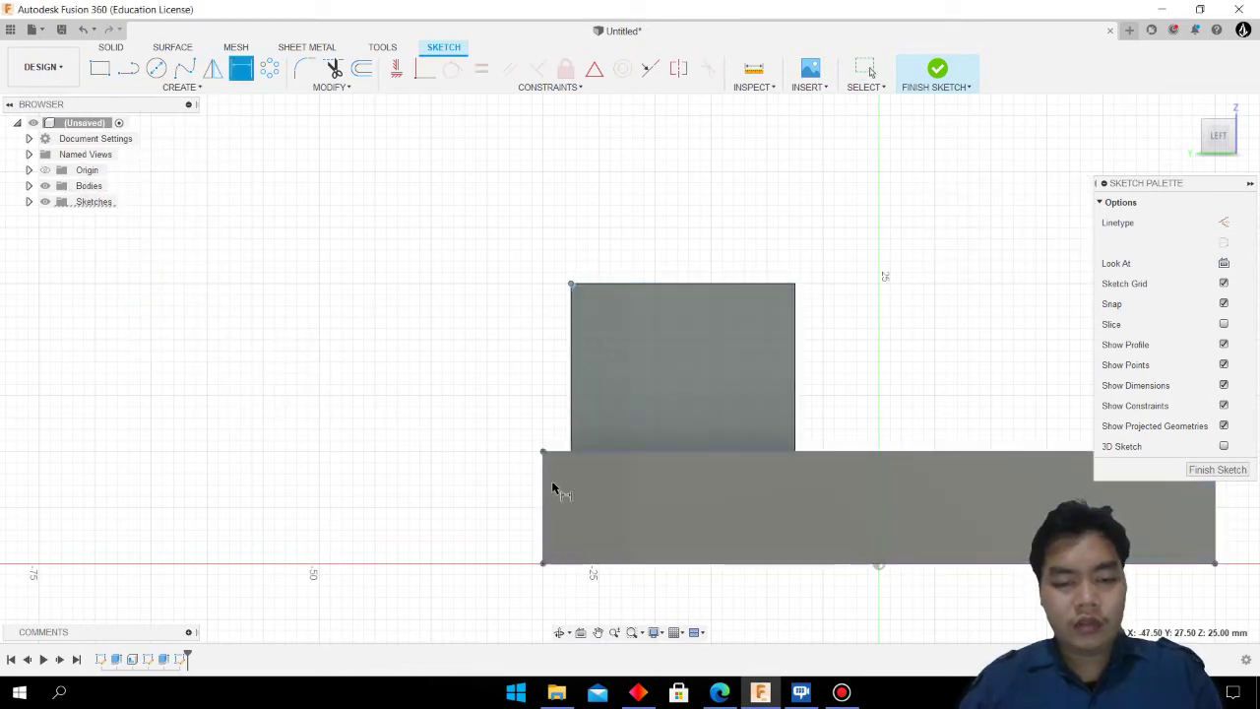
{"action": "left_click", "coordinate": [542, 564]}
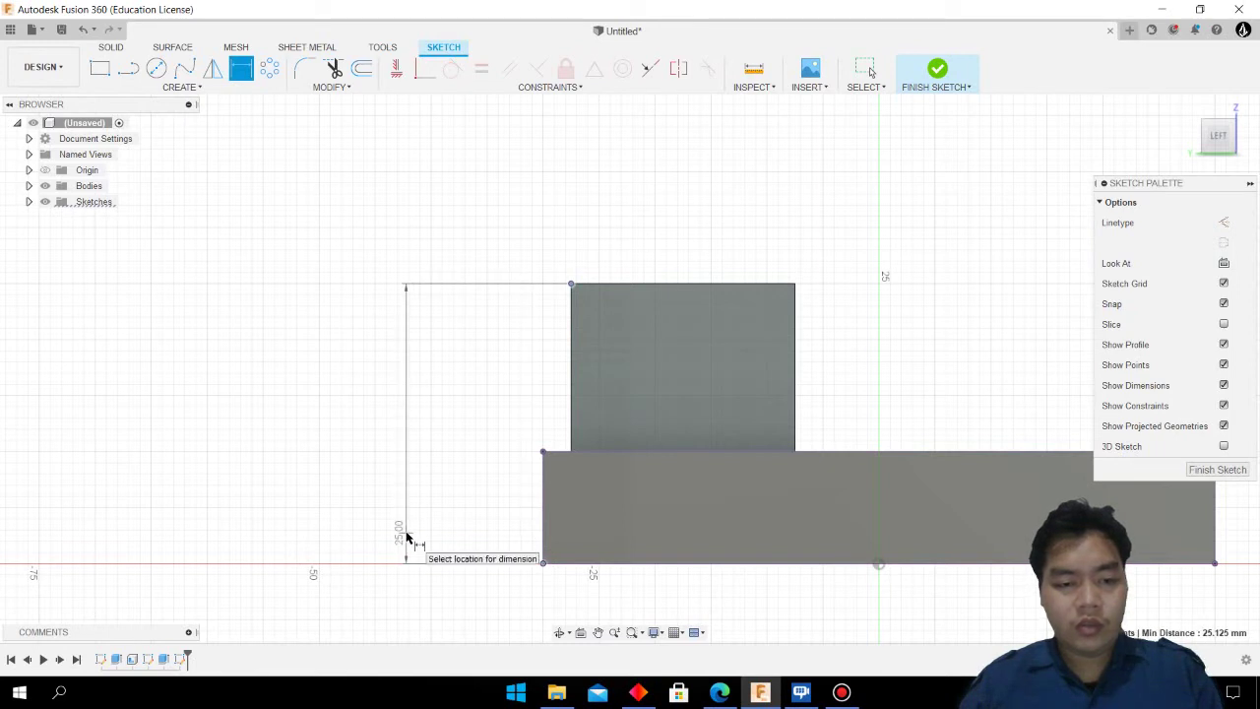
{"action": "key", "text": "Escape"}
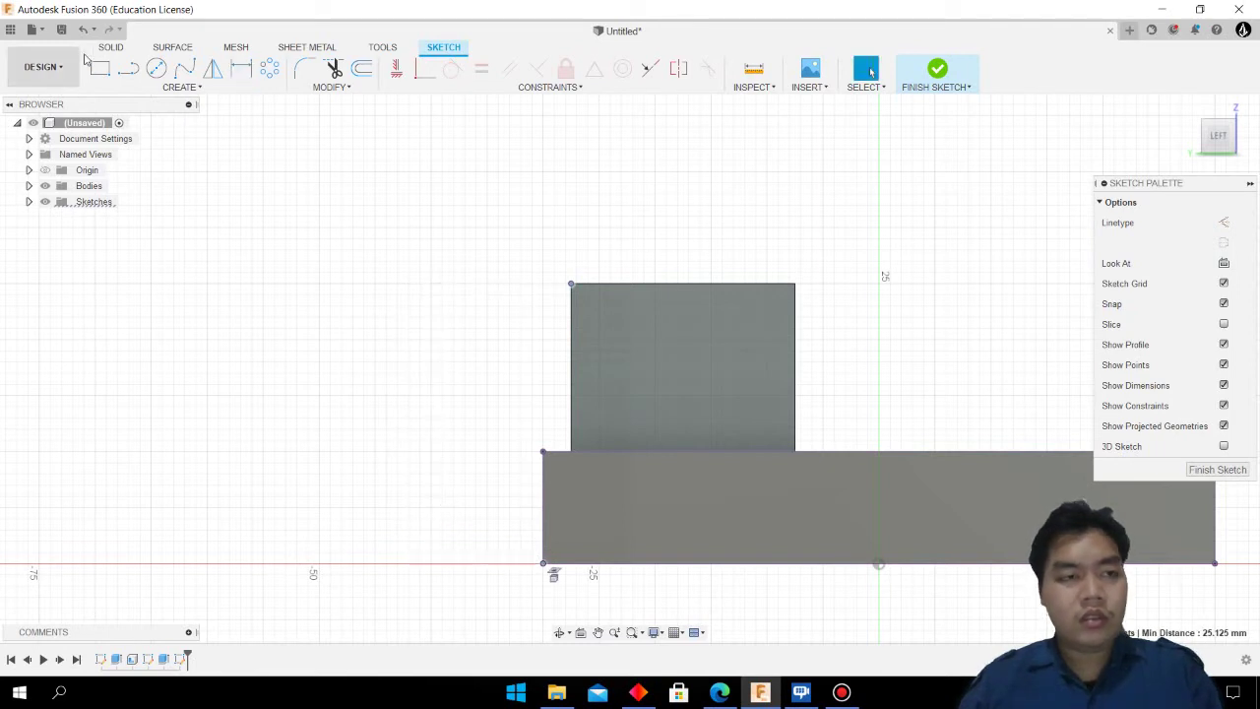
{"action": "left_click", "coordinate": [85, 34]}
{"action": "left_click", "coordinate": [86, 34]}
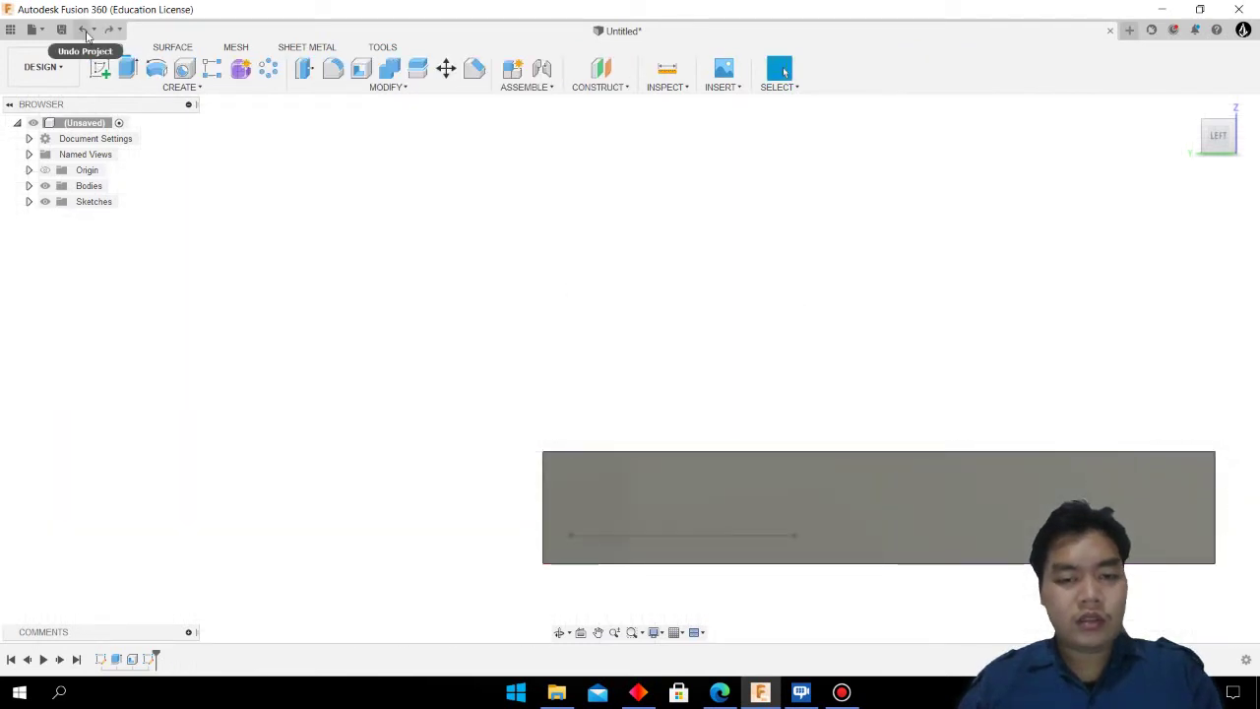
{"action": "left_click", "coordinate": [108, 29]}
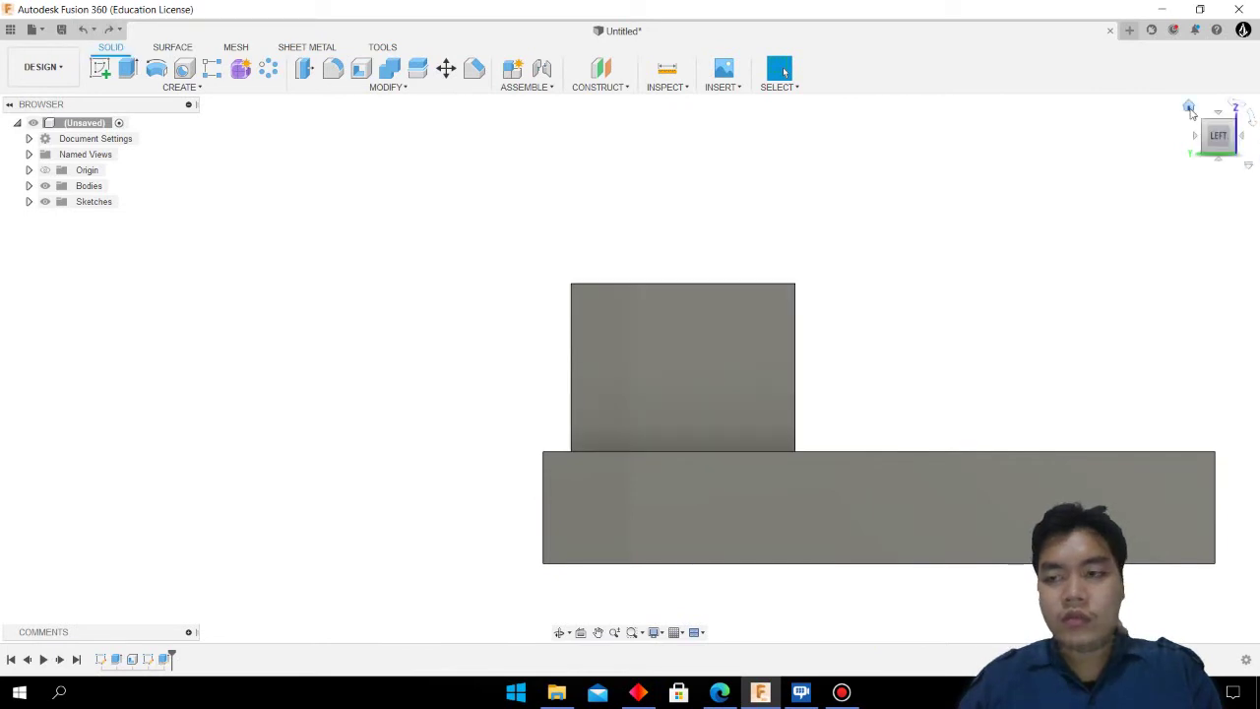
{"action": "left_click", "coordinate": [1189, 106]}
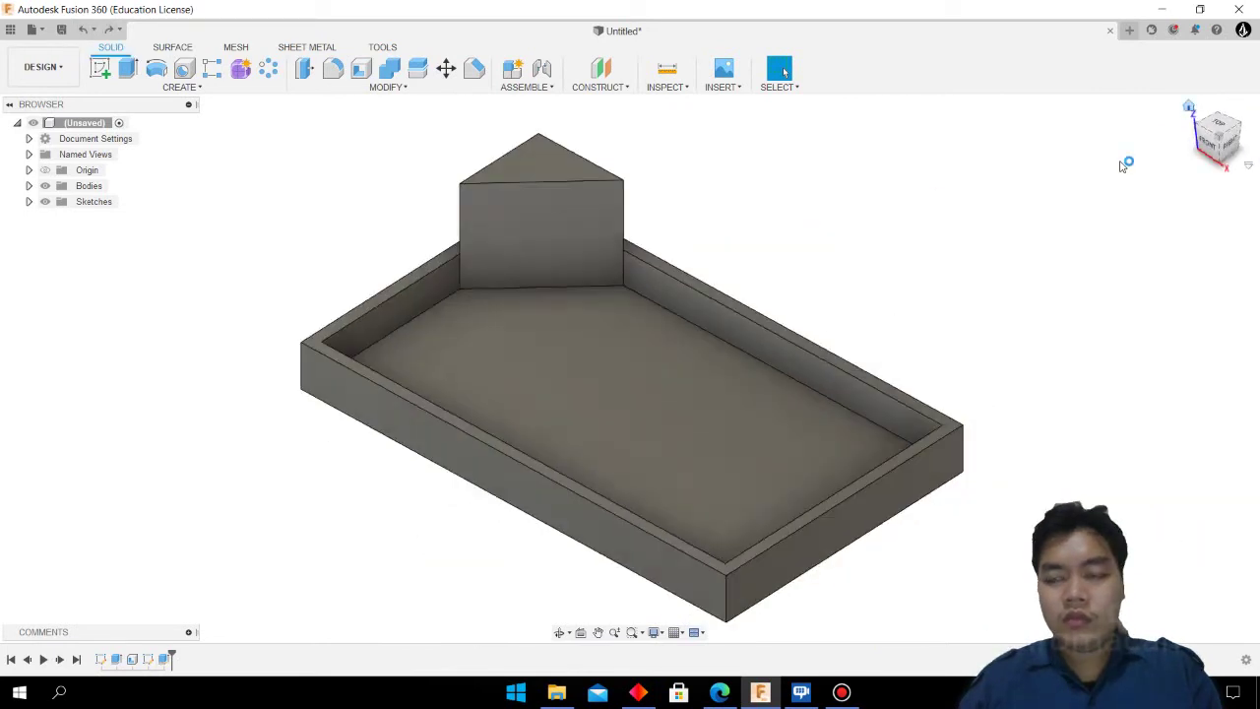
{"action": "left_click", "coordinate": [268, 70]}
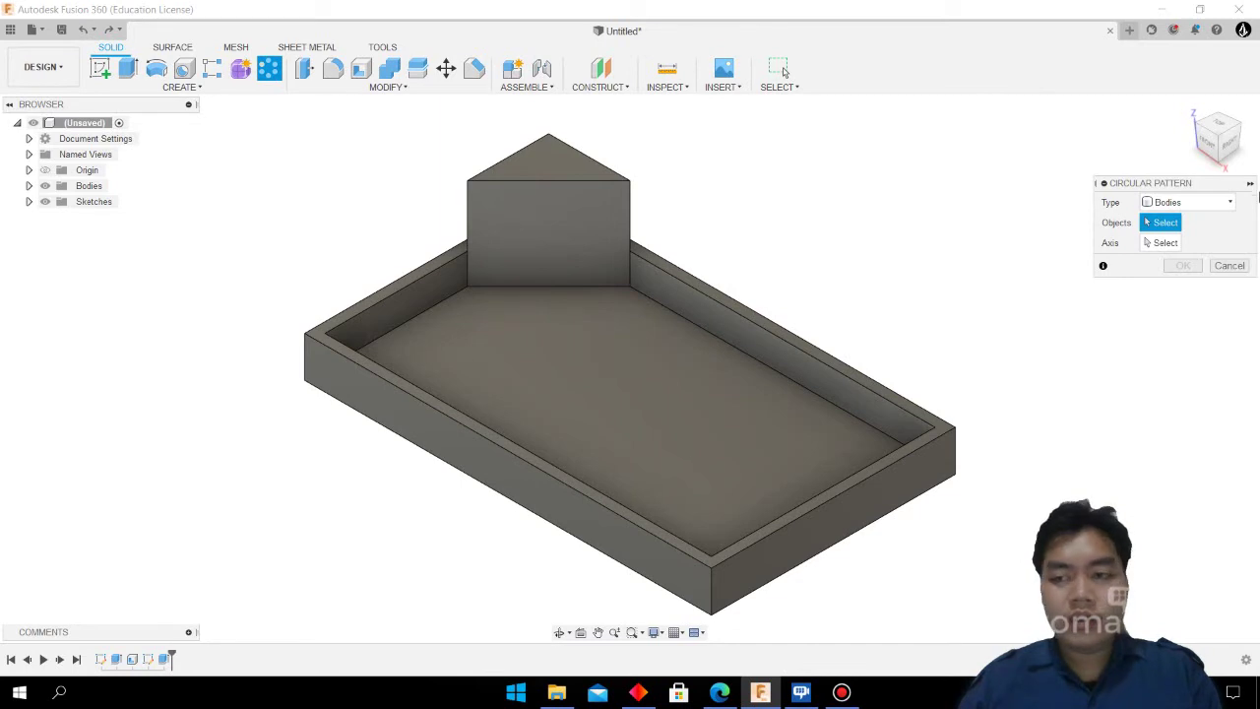
{"action": "left_click", "coordinate": [527, 190]}
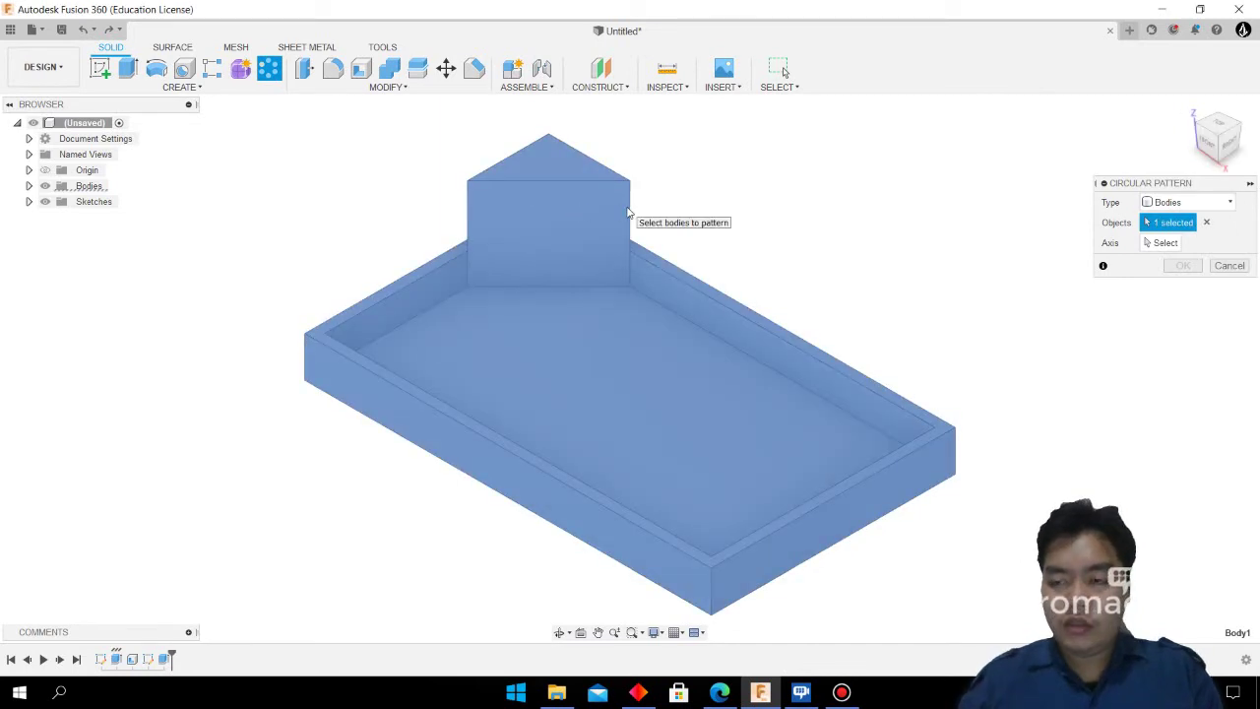
{"action": "left_click", "coordinate": [1156, 243]}
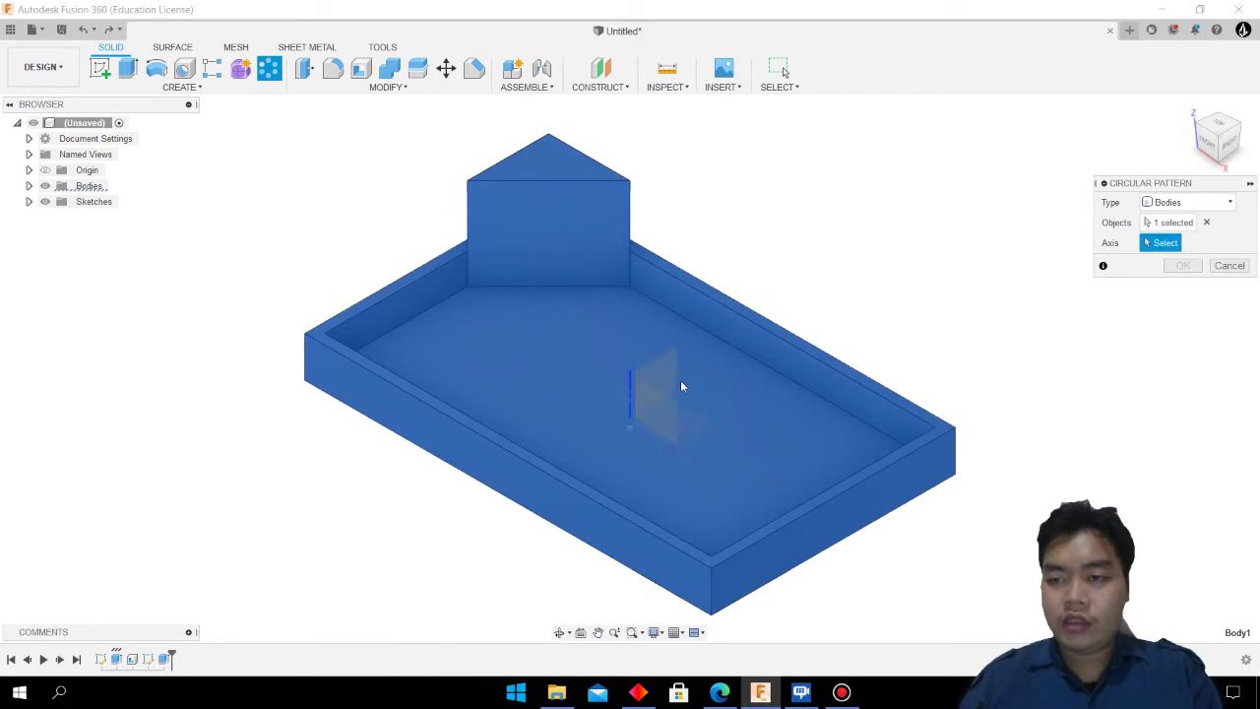
{"action": "left_click", "coordinate": [629, 388]}
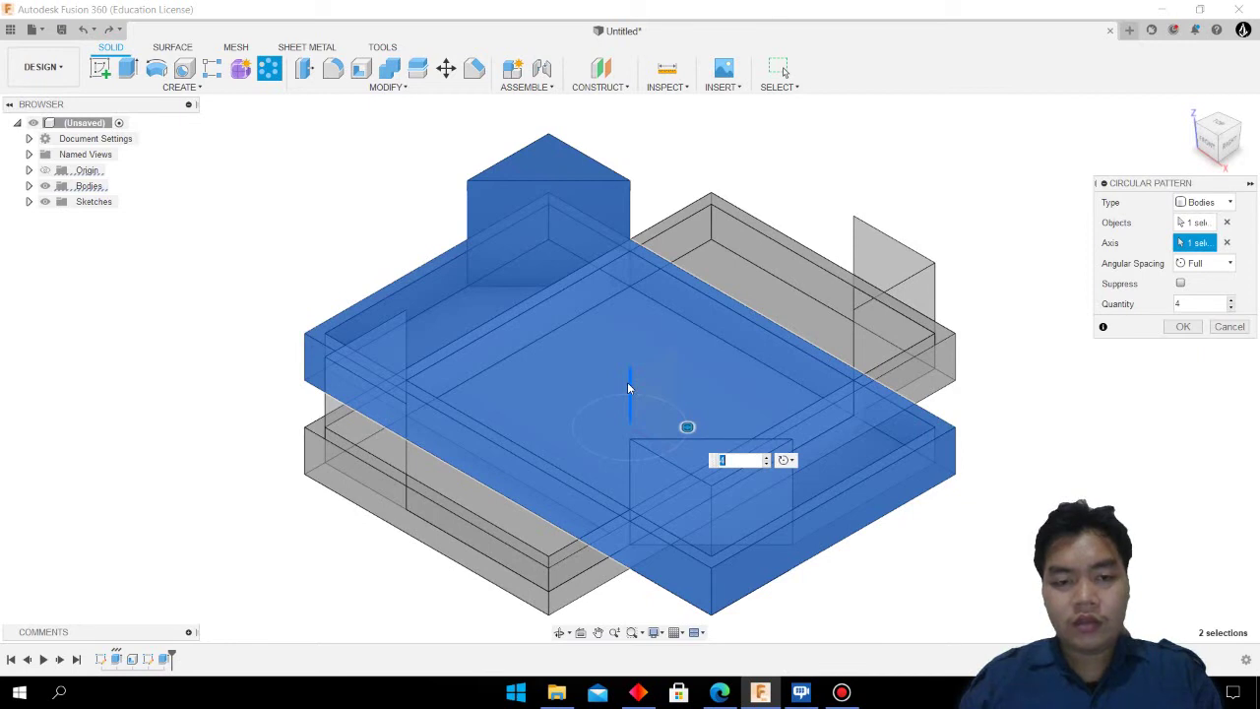
{"action": "key", "text": "Return"}
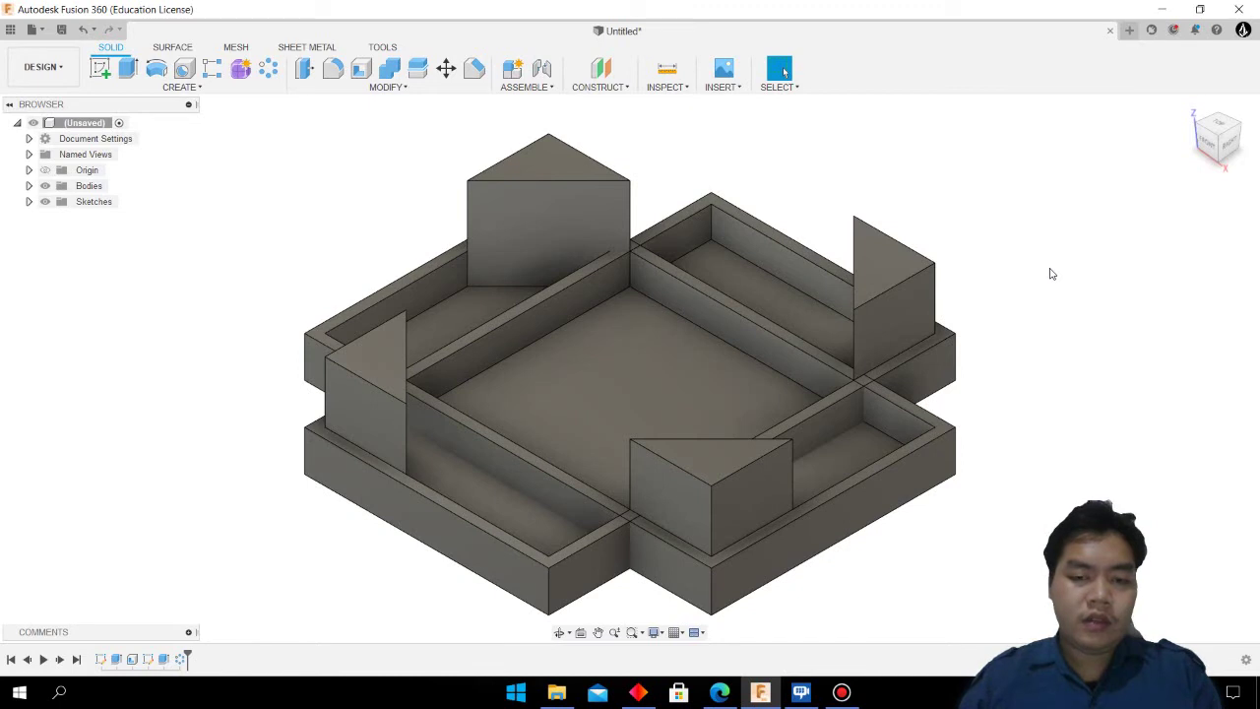
{"action": "left_click", "coordinate": [87, 28]}
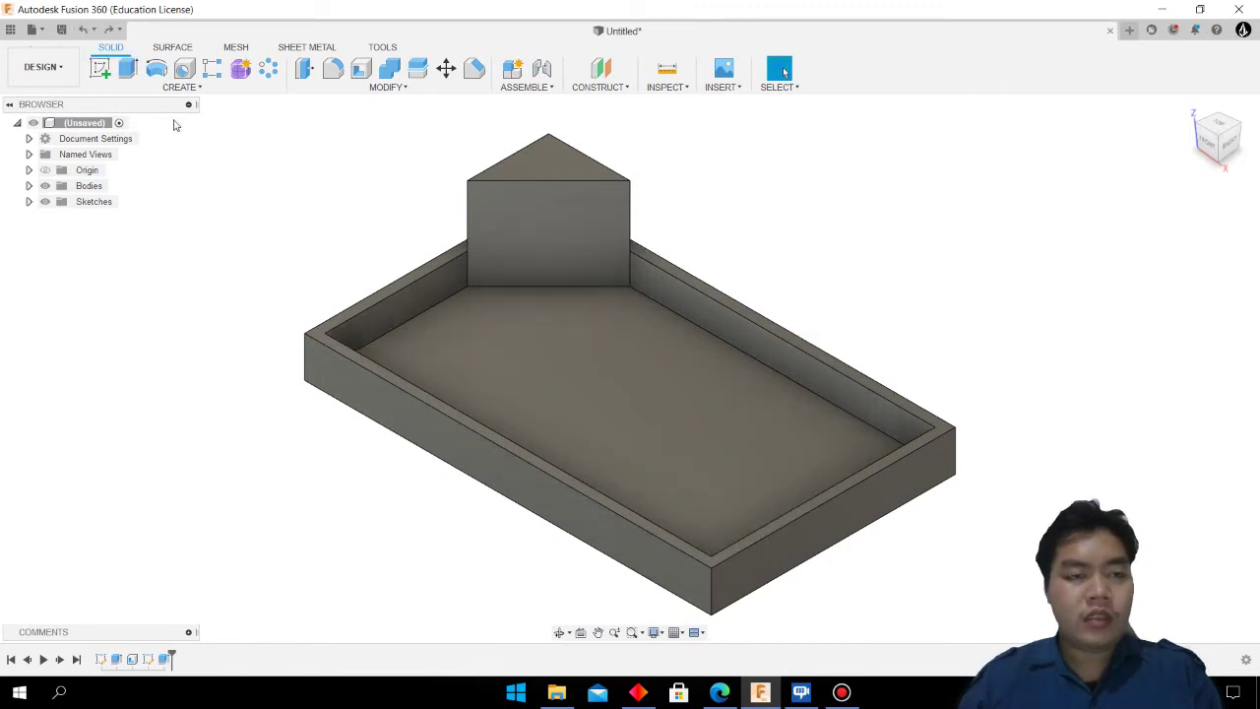
{"action": "left_click", "coordinate": [261, 69]}
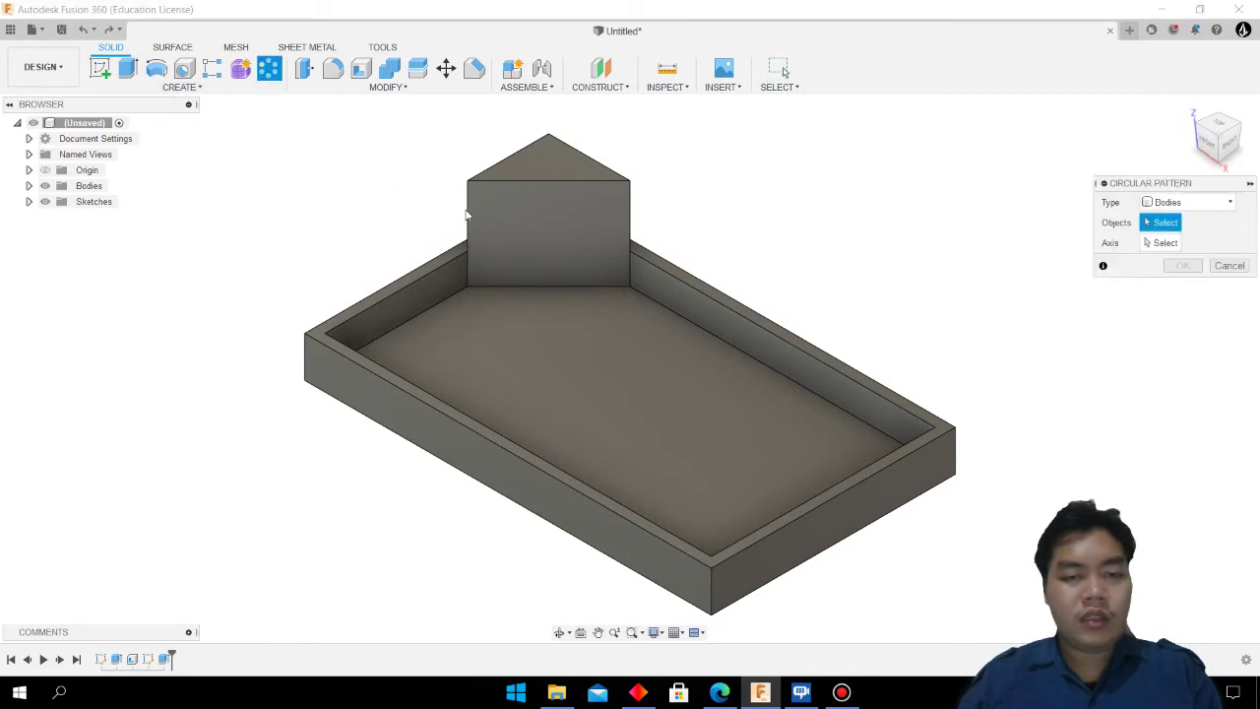
{"action": "left_click", "coordinate": [1187, 202]}
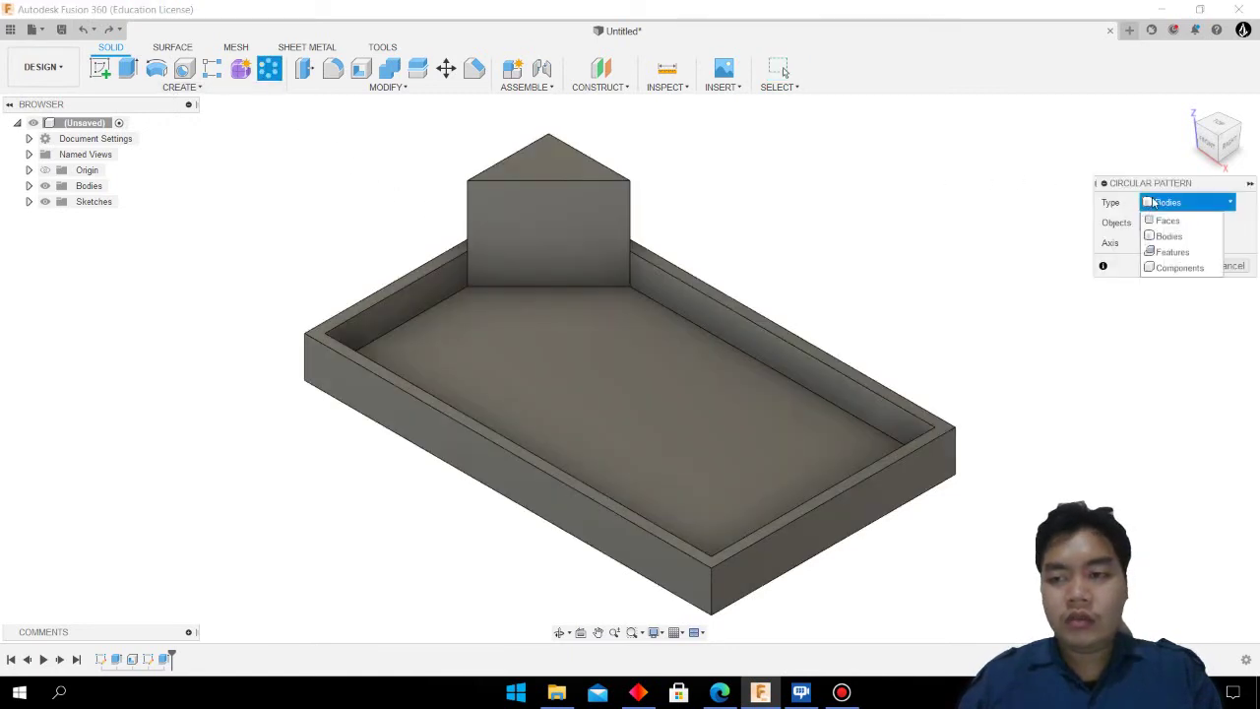
{"action": "left_click", "coordinate": [1173, 254]}
{"action": "left_click", "coordinate": [169, 661]}
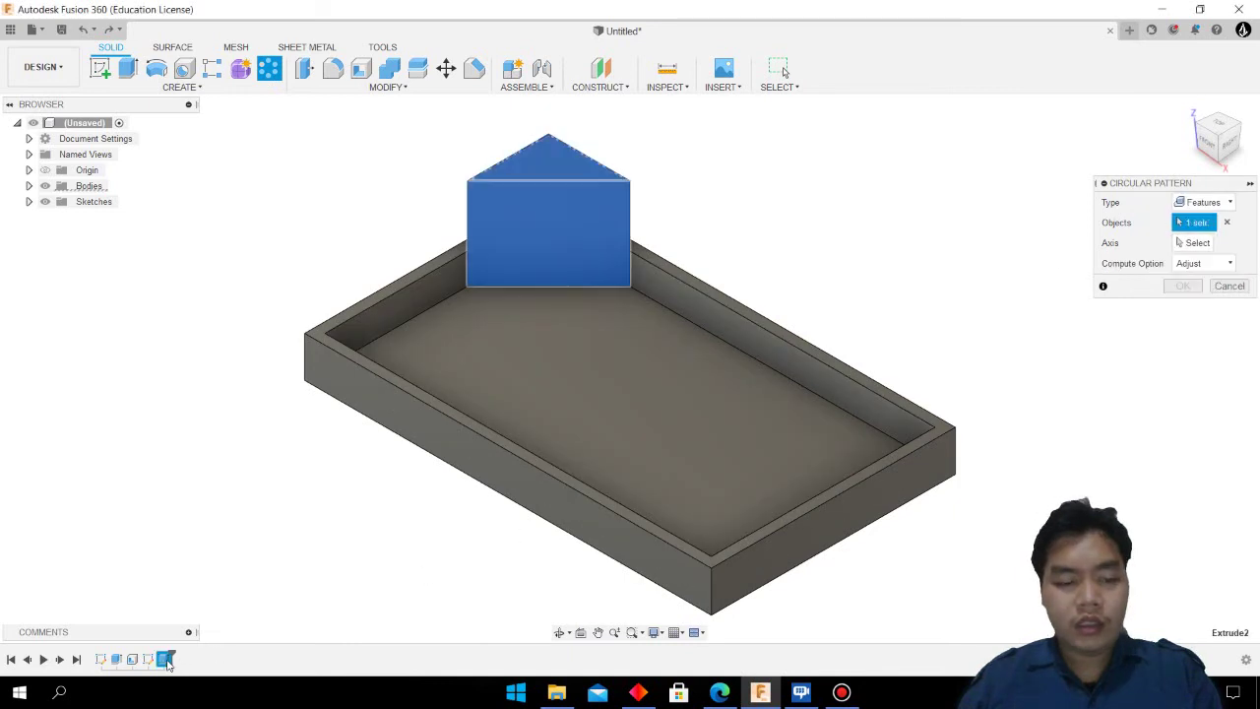
{"action": "left_click", "coordinate": [1195, 244]}
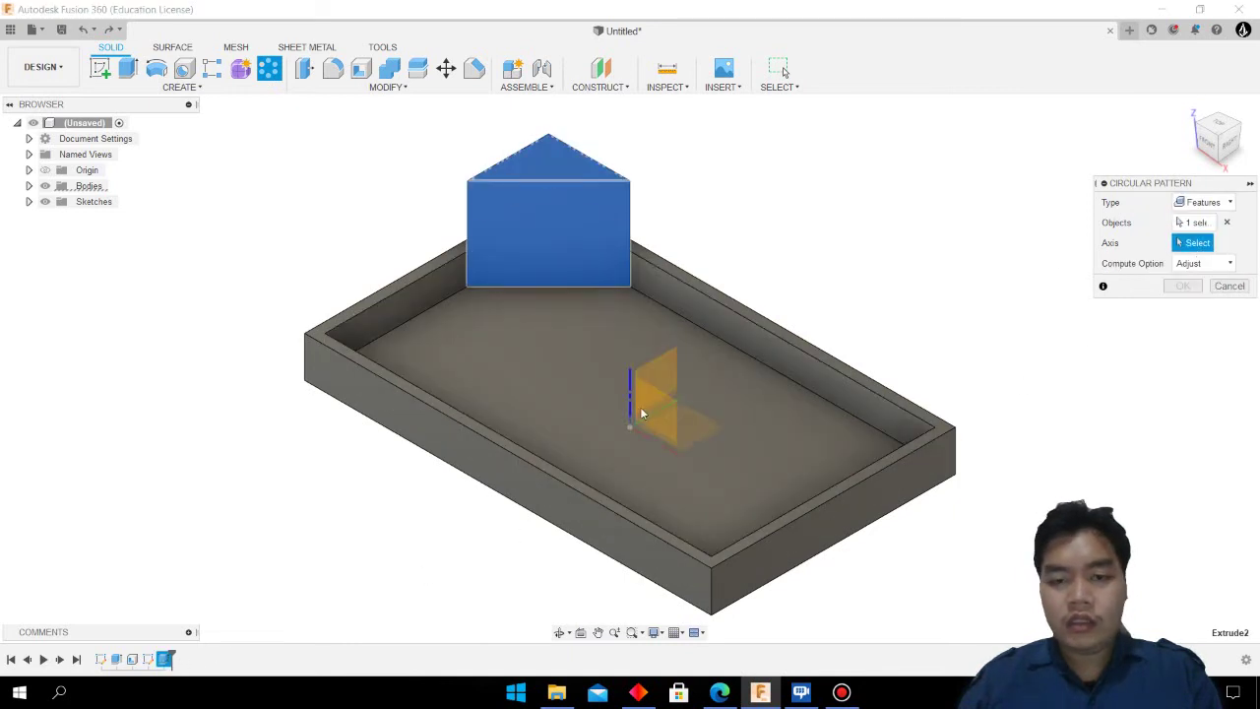
{"action": "left_click", "coordinate": [630, 404]}
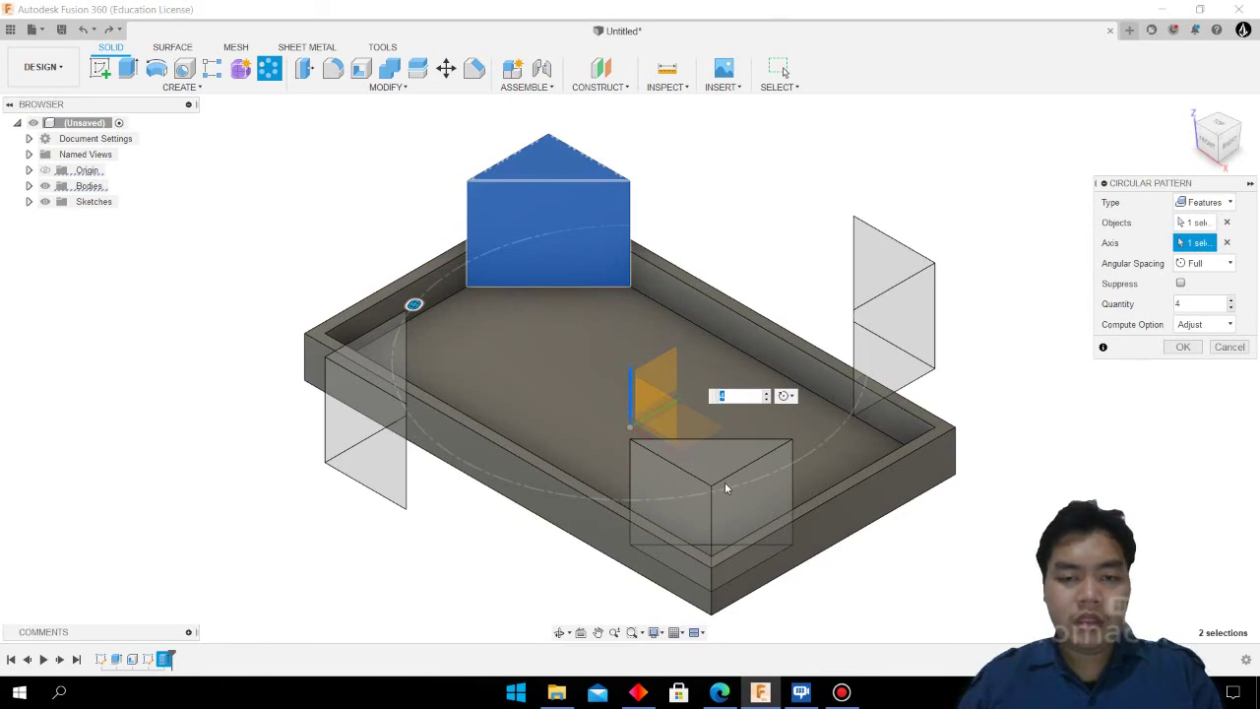
{"action": "left_click", "coordinate": [1218, 125]}
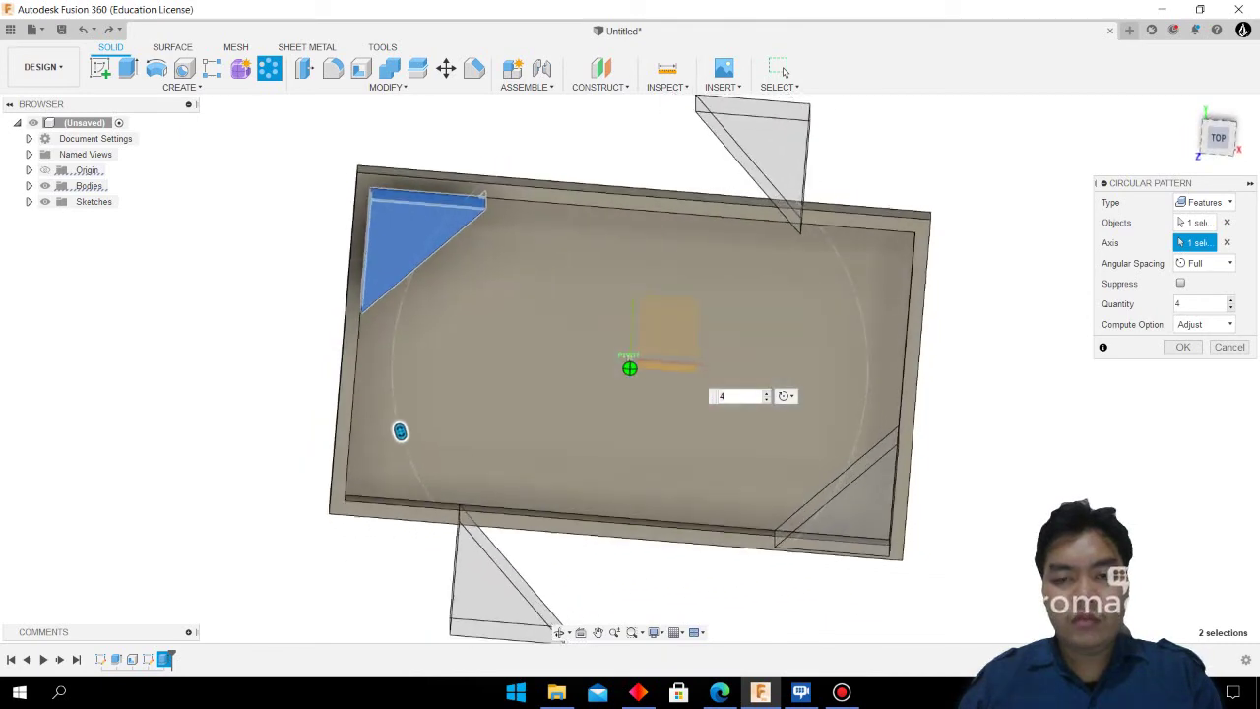
{"action": "middle_click_drag", "start_coordinate": [551, 295], "coordinate": [434, 215], "text": "shift"}
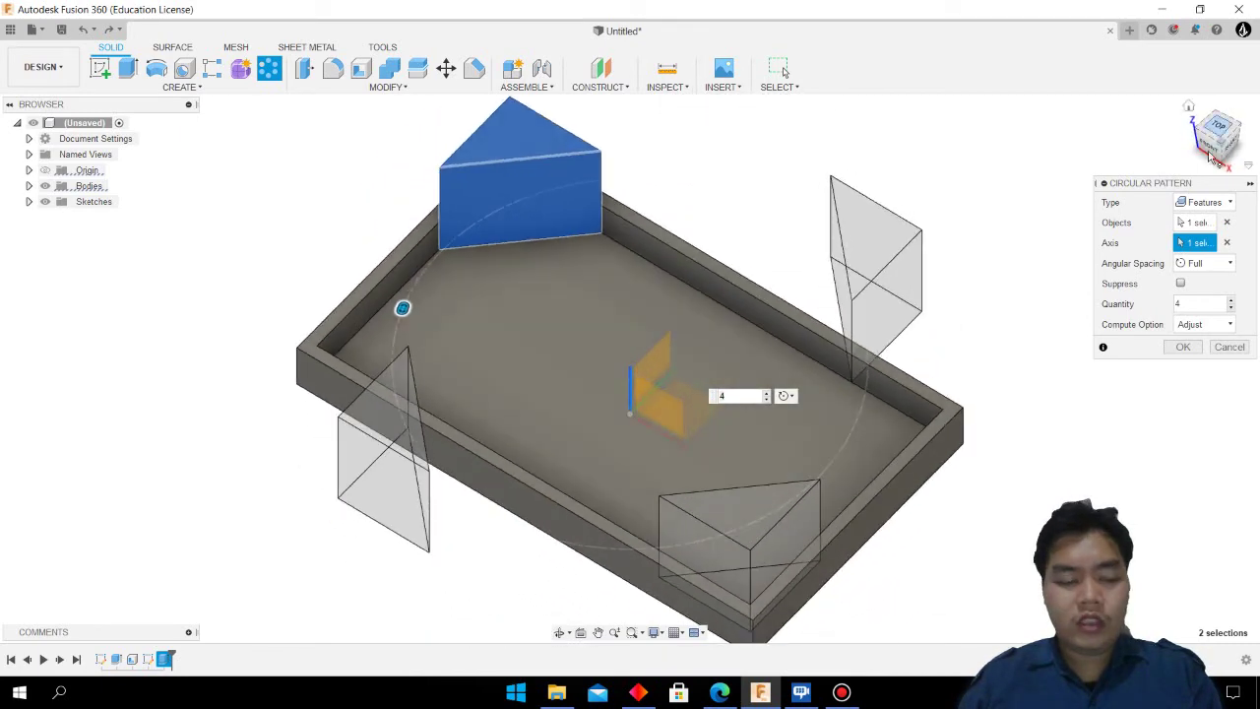
{"action": "key", "text": "Escape"}
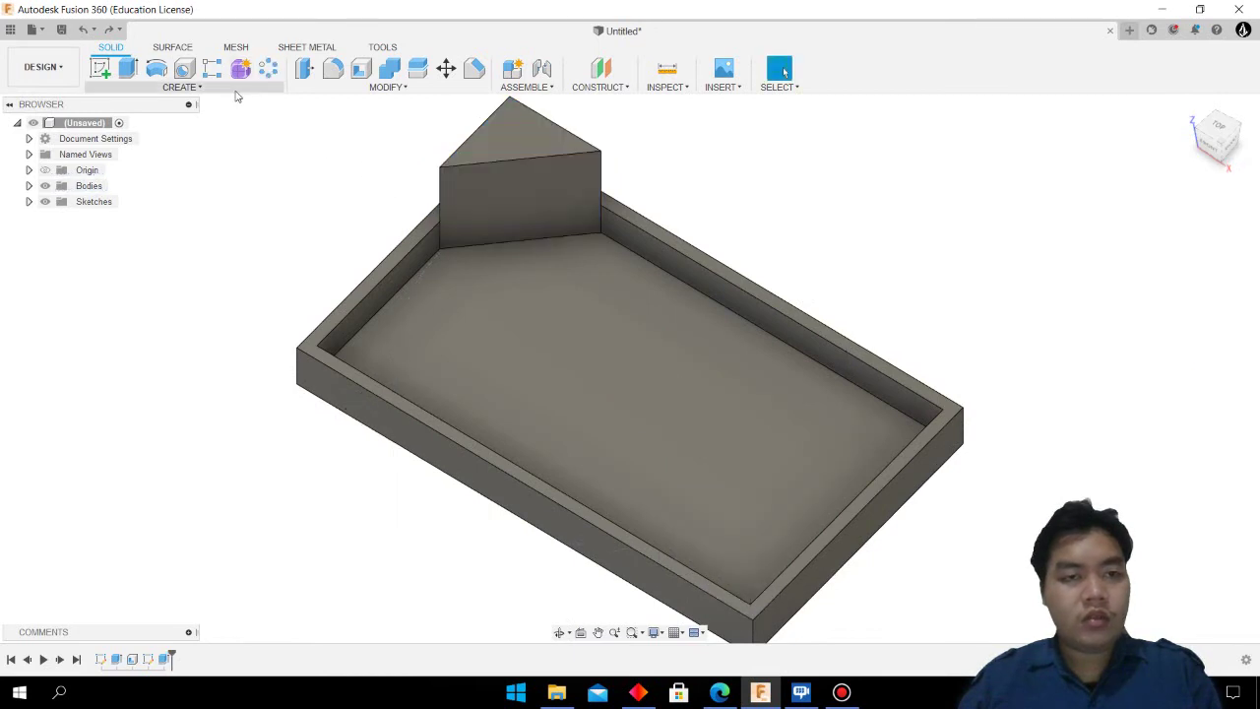
Mirror the triangular block's extrusion feature across the tray's middle plane
{"action": "left_click", "coordinate": [237, 90]}
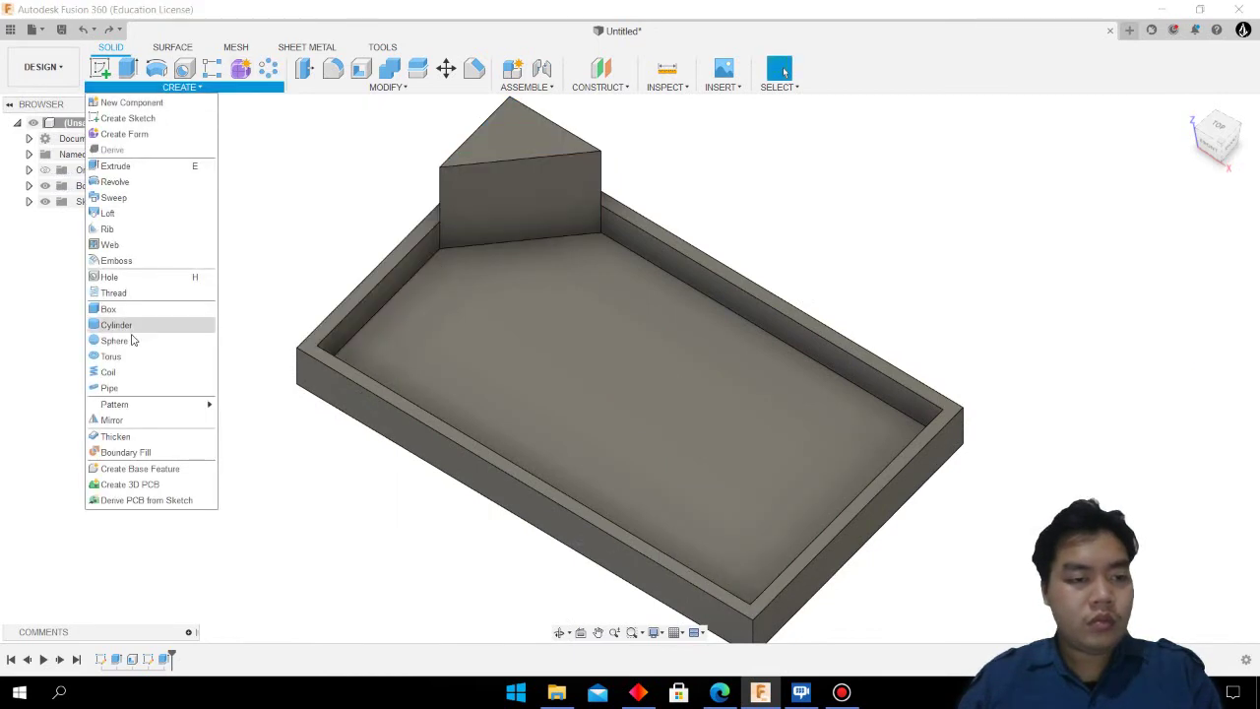
{"action": "left_click", "coordinate": [112, 419]}
{"action": "left_click", "coordinate": [1177, 202]}
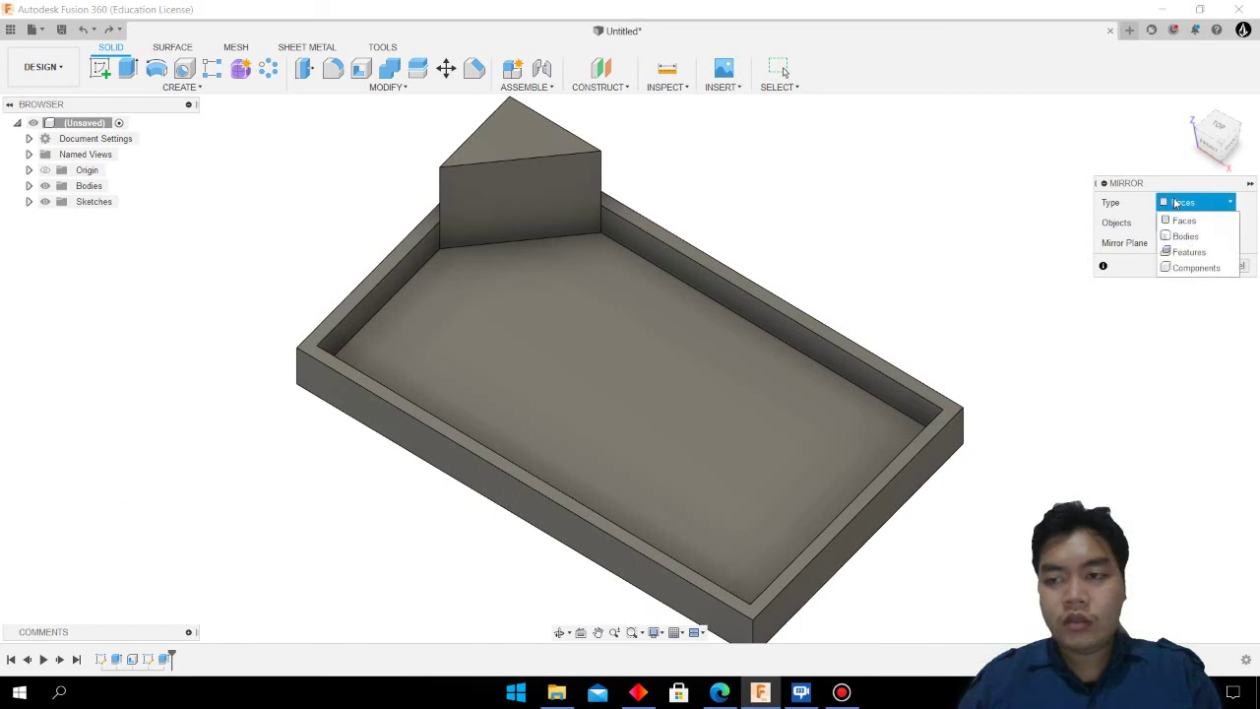
{"action": "left_click", "coordinate": [1189, 252]}
{"action": "left_click", "coordinate": [165, 659]}
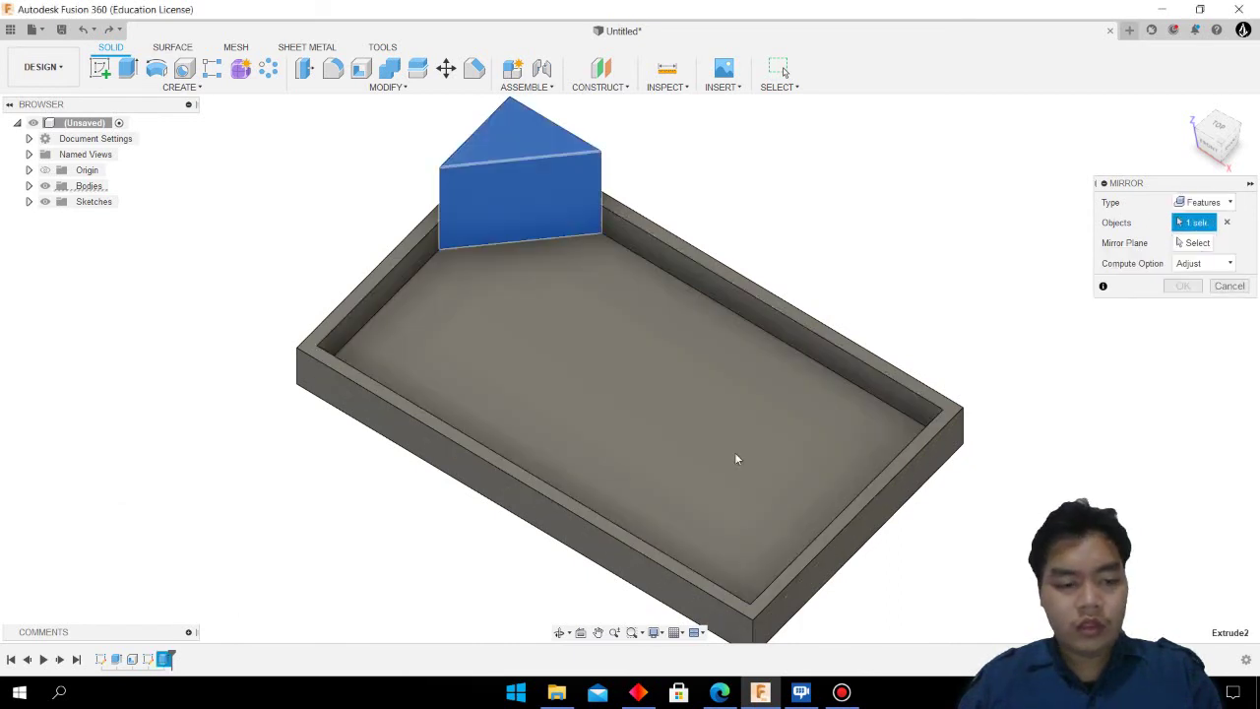
{"action": "left_click", "coordinate": [1182, 246]}
{"action": "left_click", "coordinate": [662, 380]}
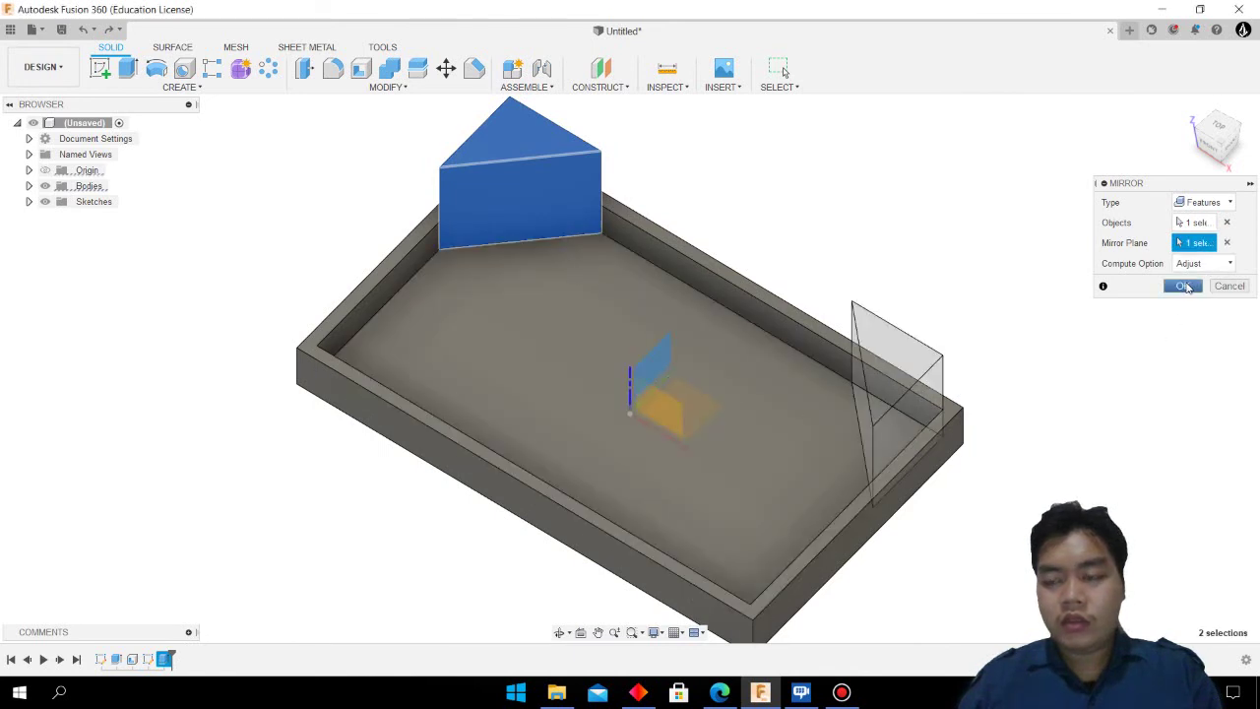
{"action": "left_click", "coordinate": [1184, 285]}
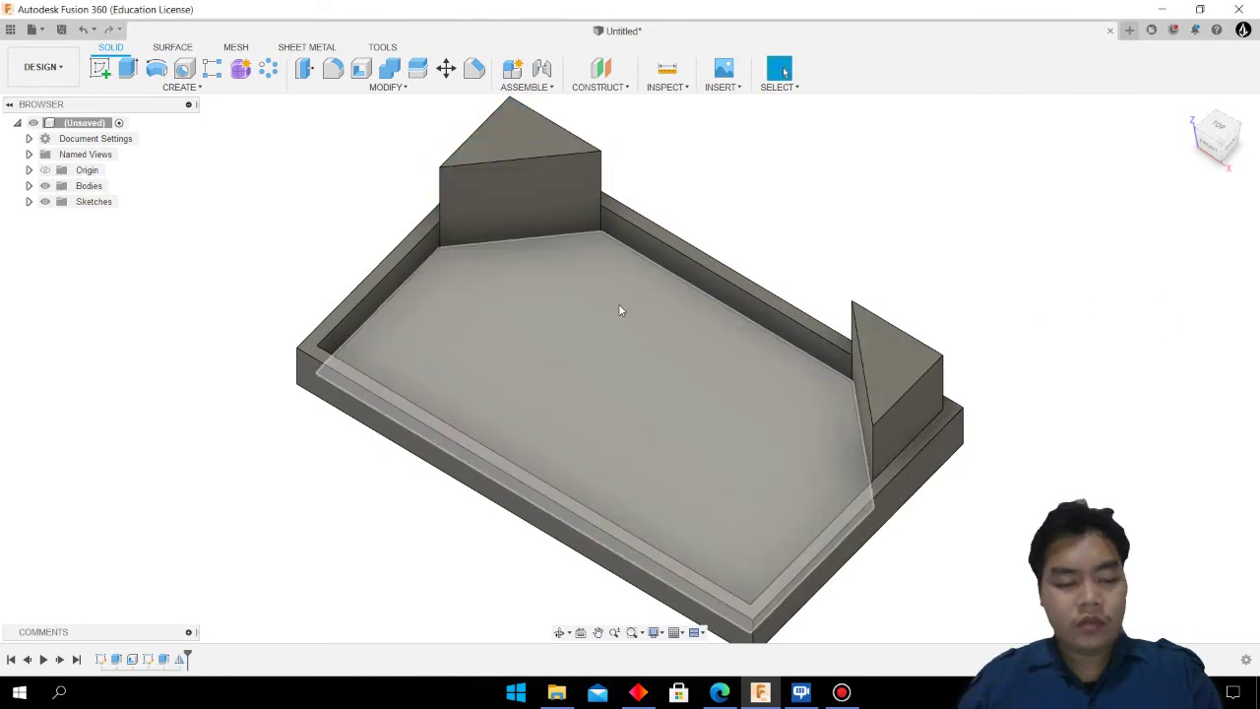
Mirror both triangular block features across the tray's other midplane
{"action": "right_click", "coordinate": [738, 197]}
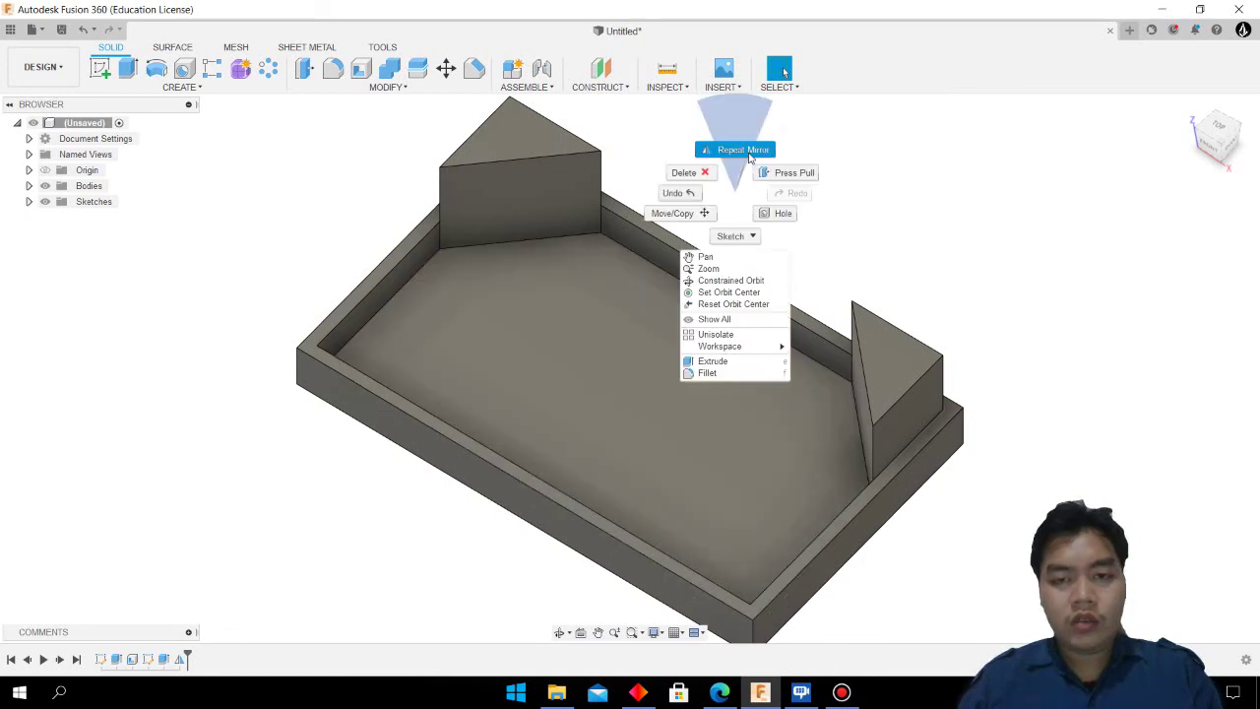
{"action": "left_click", "coordinate": [749, 158]}
{"action": "left_click", "coordinate": [1194, 202]}
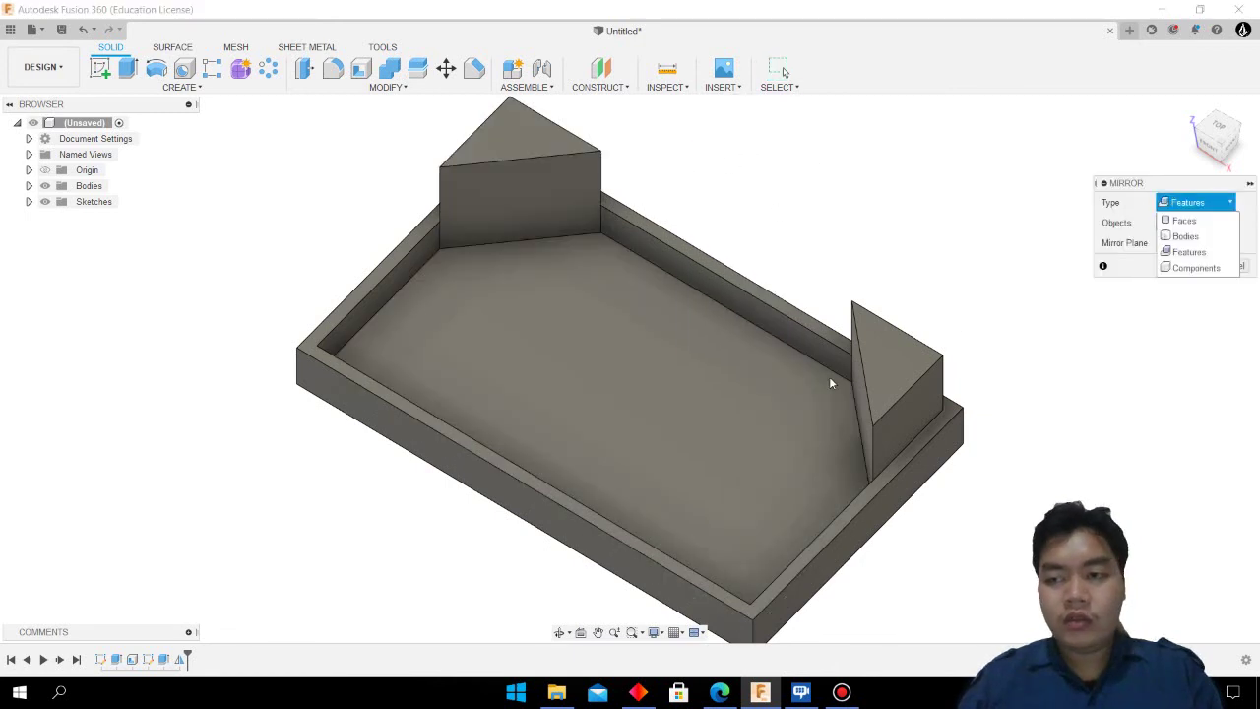
{"action": "left_click", "coordinate": [136, 666]}
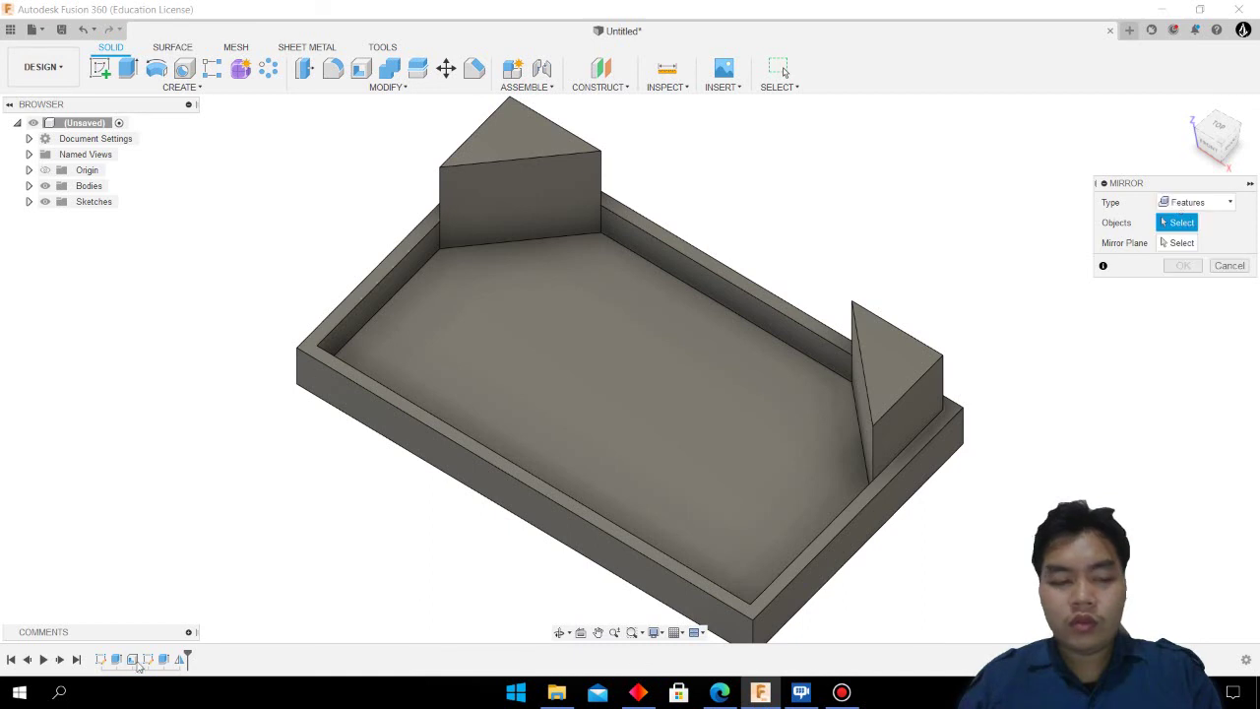
{"action": "left_click", "coordinate": [164, 660]}
{"action": "left_click", "coordinate": [180, 659]}
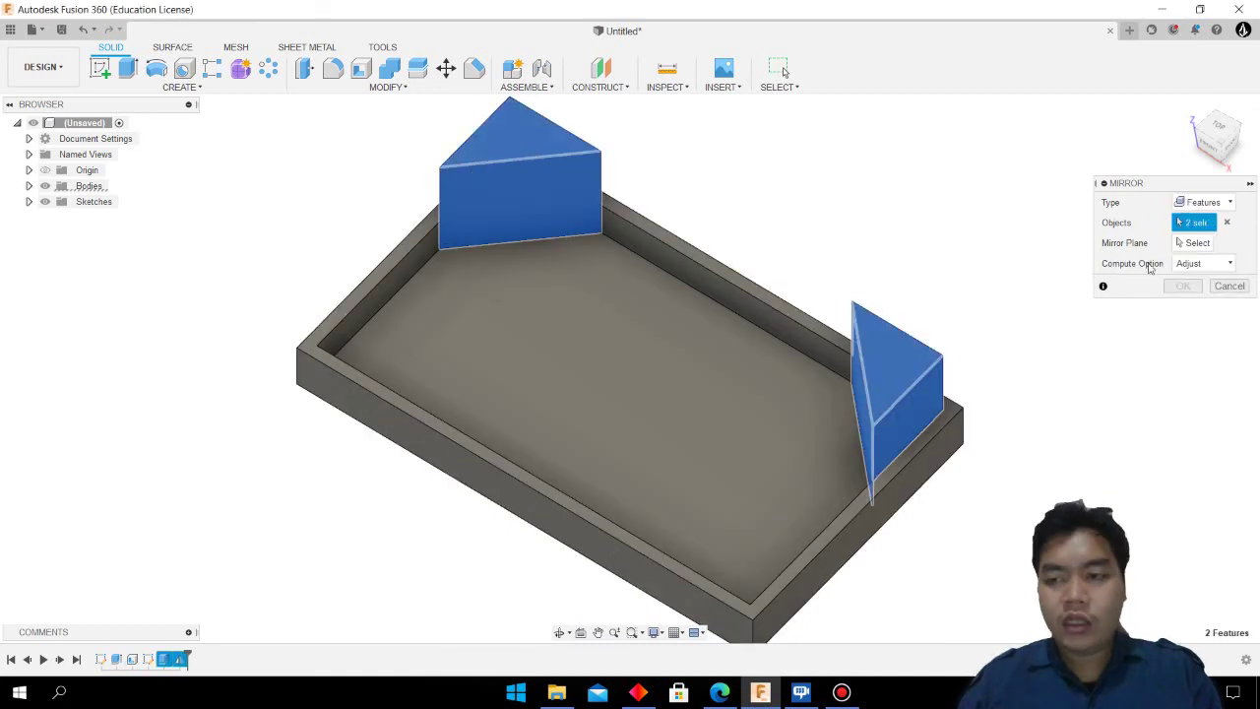
{"action": "left_click", "coordinate": [1196, 243]}
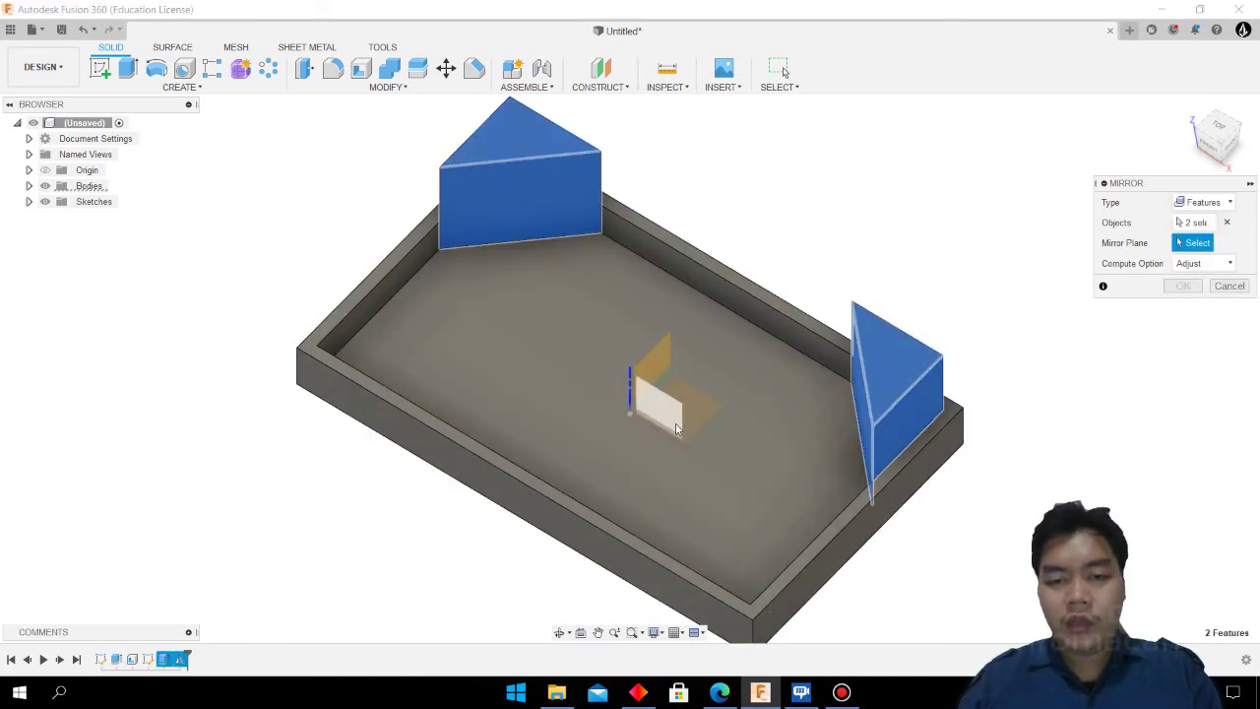
{"action": "left_click", "coordinate": [665, 414]}
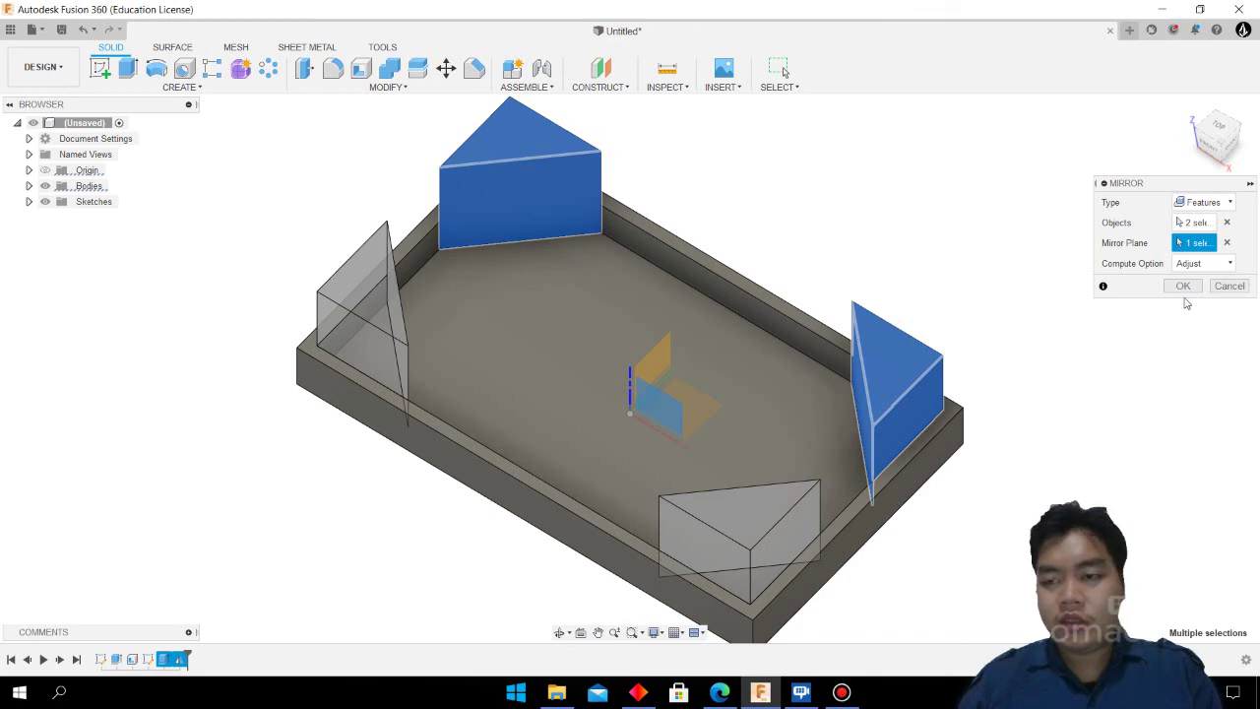
{"action": "left_click", "coordinate": [1184, 286]}
{"action": "middle_click_drag", "start_coordinate": [1184, 285], "coordinate": [784, 72], "text": "shift"}
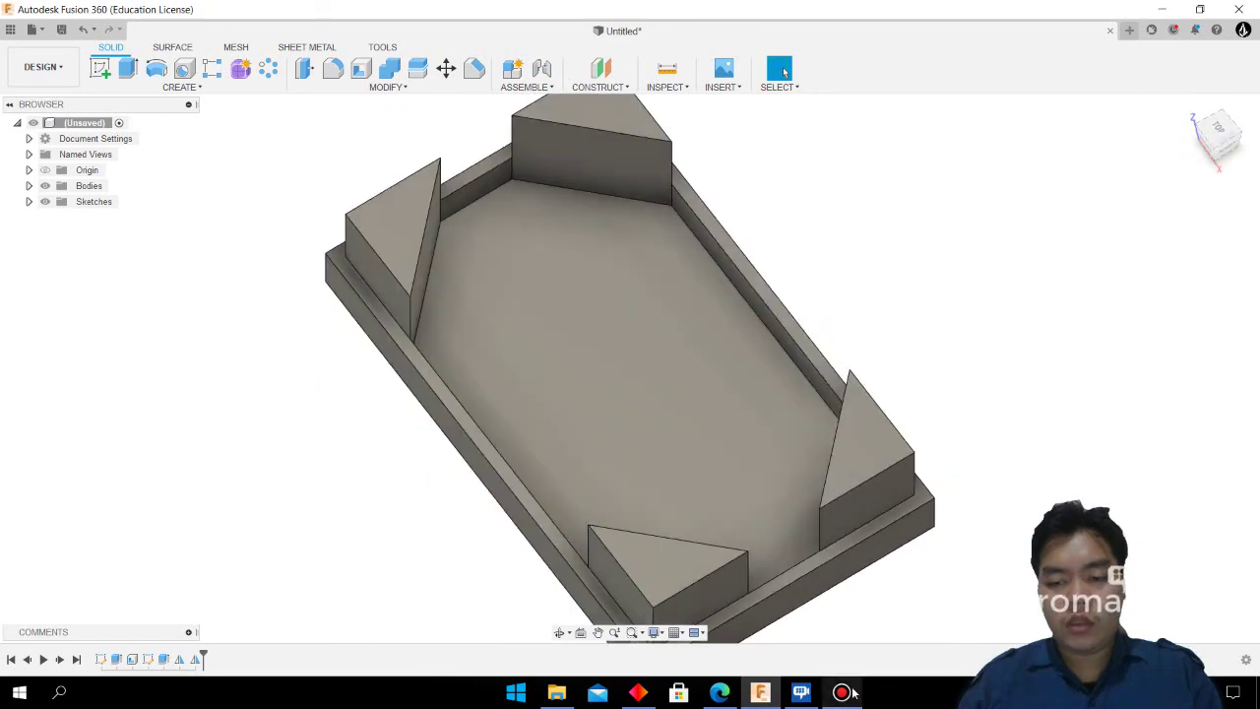